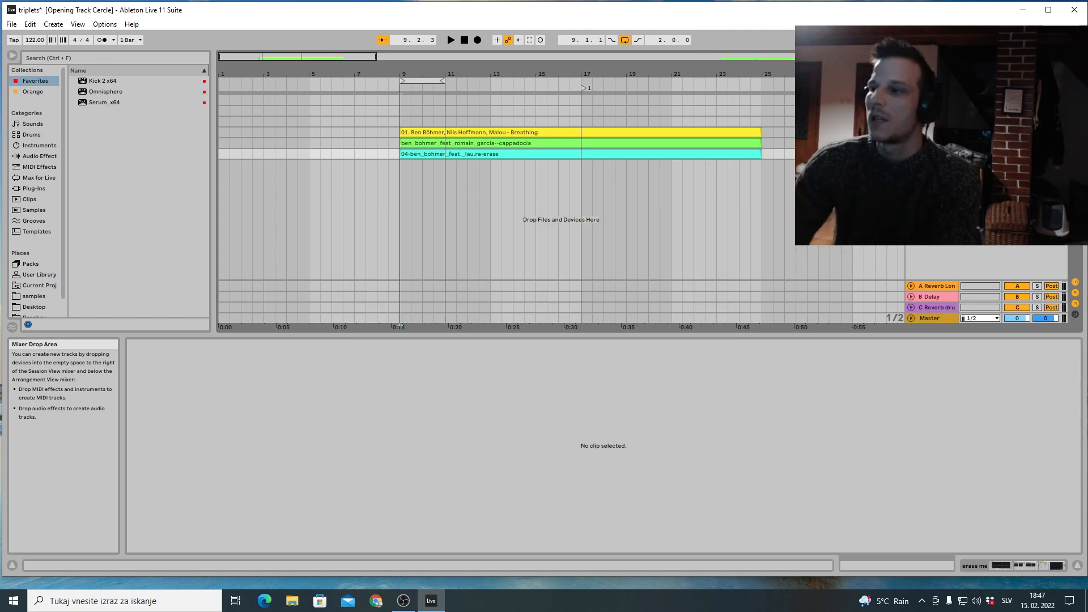
Add a new MIDI track below the three audio tracks and load the 808 Core Kit onto it
left_click(1001, 566)
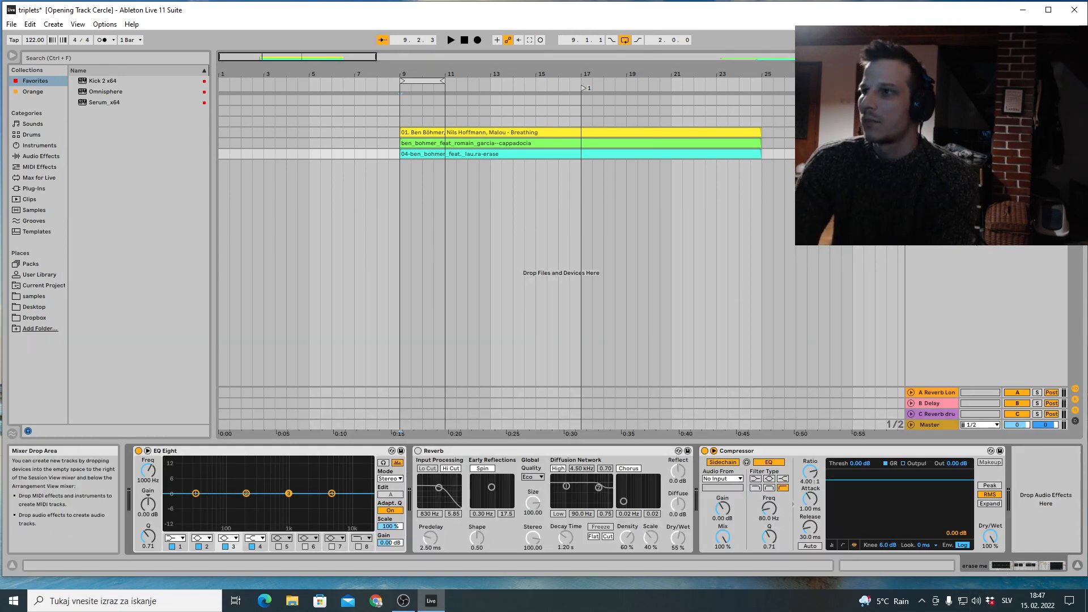
key("ctrl+shift+t")
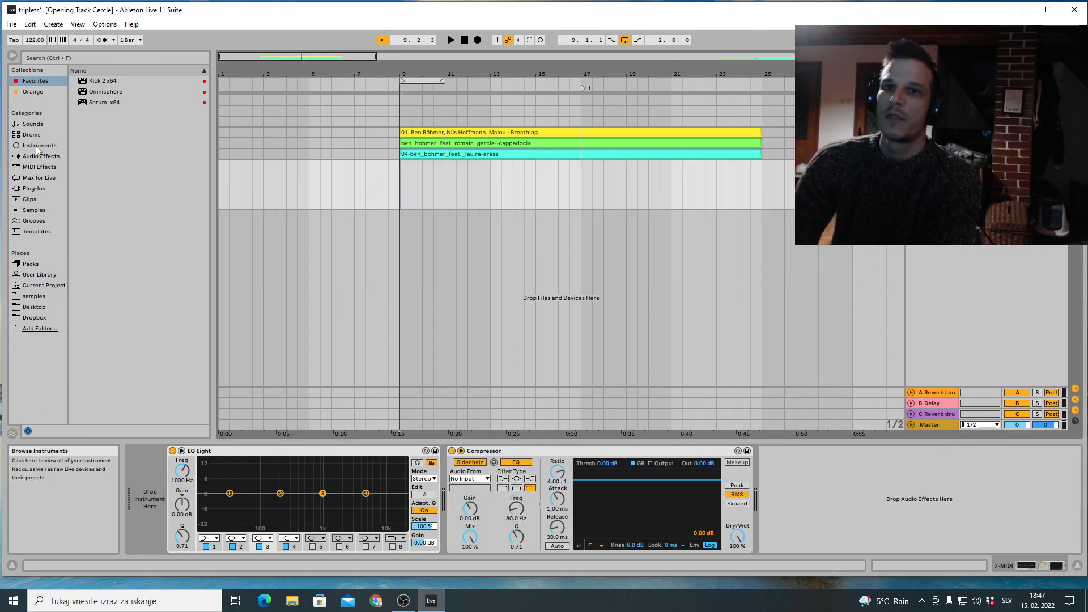
left_click(37, 146)
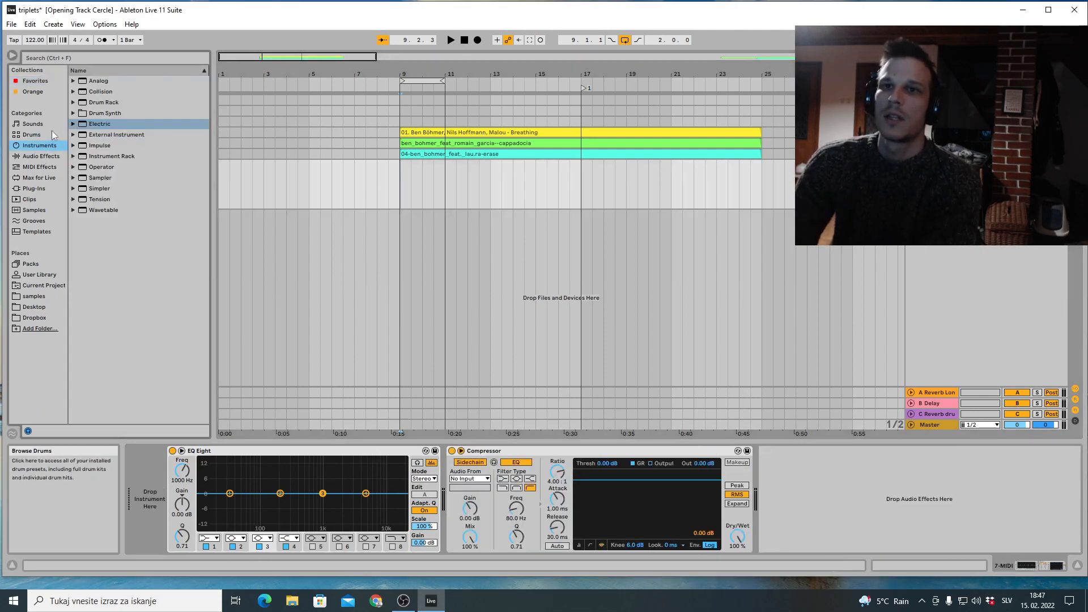
left_click(52, 132)
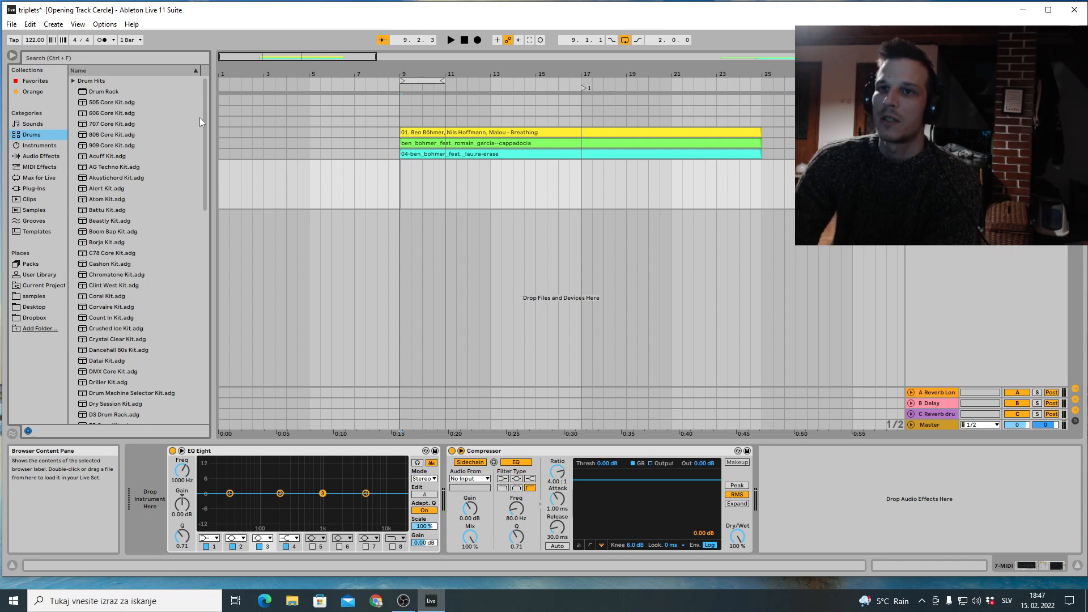
mouse_move(204, 118)
left_mouse_down()
mouse_move(204, 129)
mouse_move(204, 116)
left_mouse_up()
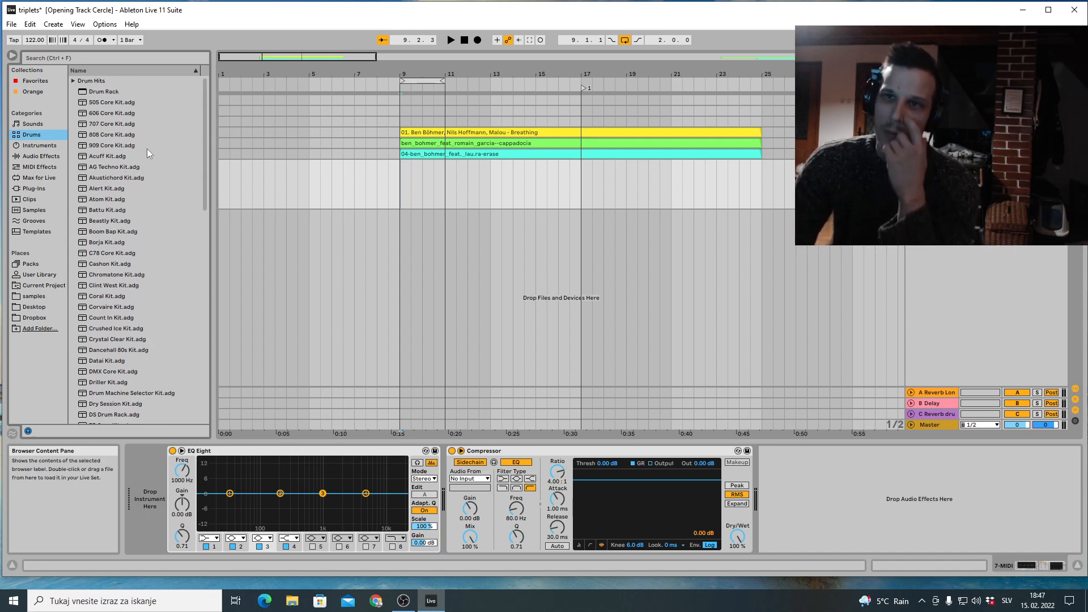
left_click_drag(111, 134, 352, 274)
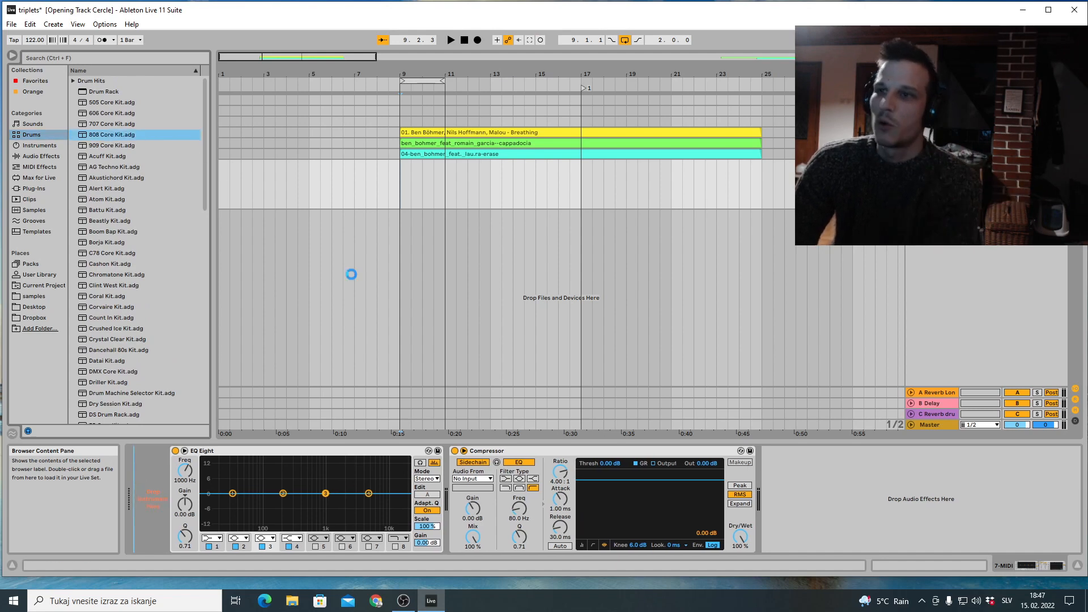
Insert an empty two-beat MIDI clip at bar 9 on the drum track and shorten the arrangement loop to match it
left_click_drag(415, 154, 401, 165)
right_click(403, 166)
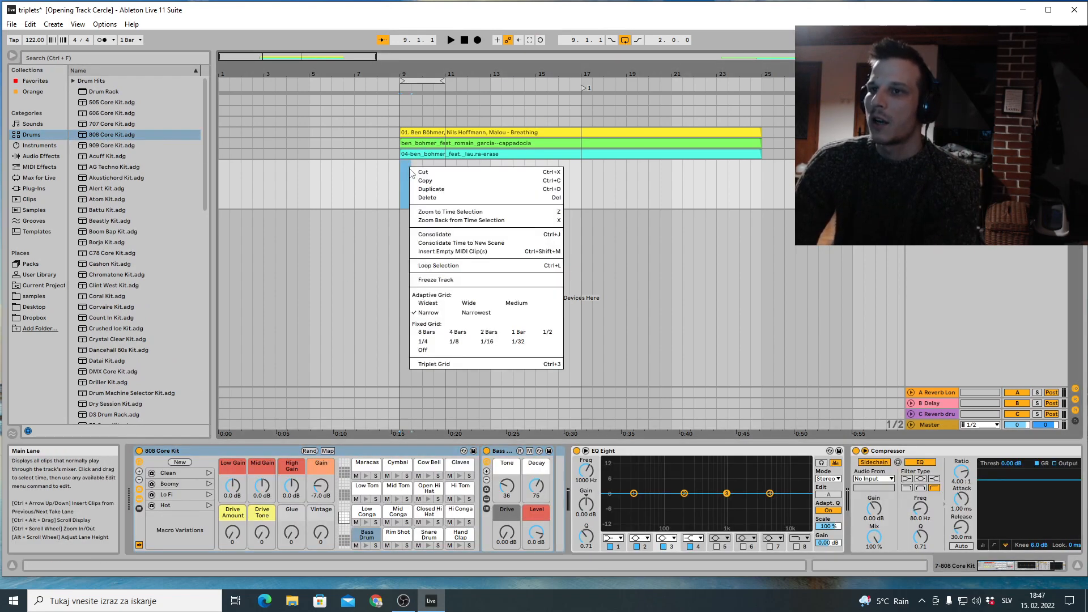
left_click(447, 252)
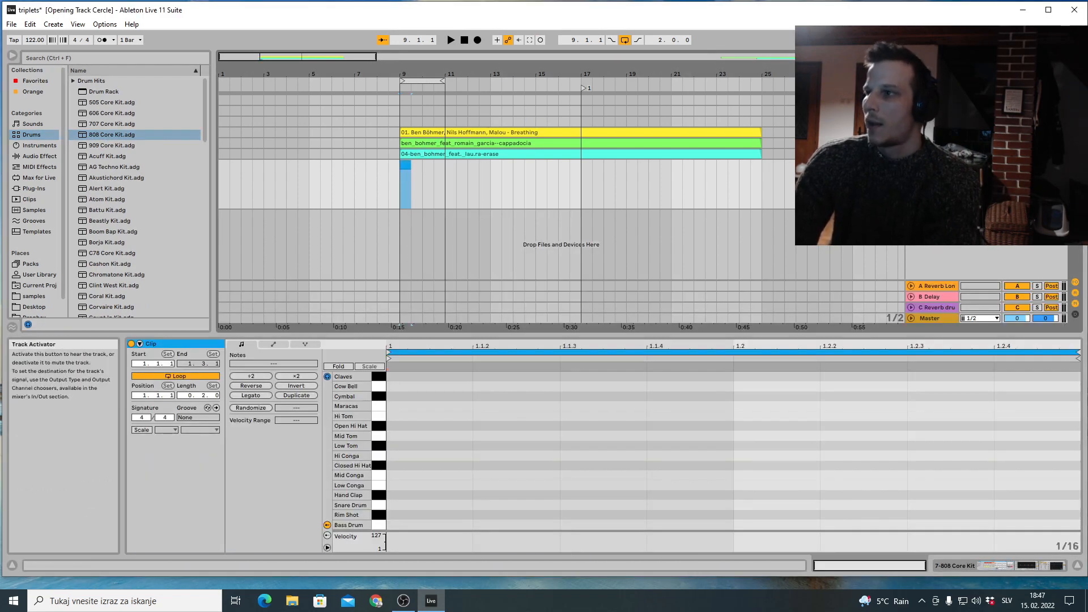
left_click_drag(444, 82, 406, 80)
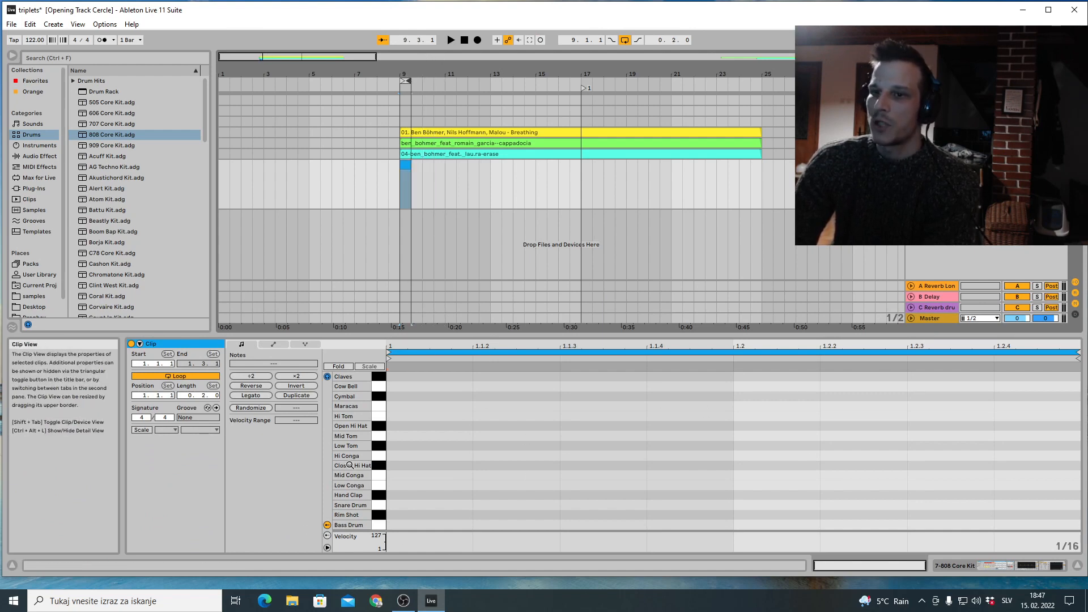
Fill the clip's Bass Drum lane with four consecutive eighth notes, made by lengthening and duplicating one note drawn at the clip's start
key("b")
left_click(410, 525)
key("b")
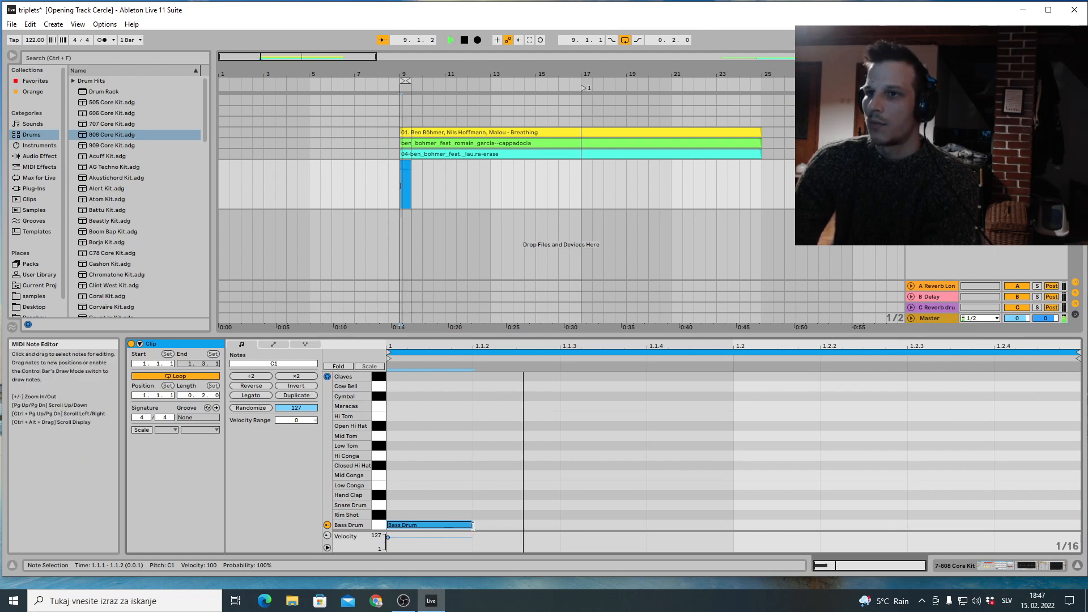
left_click_drag(472, 526, 560, 525)
key("ctrl+d")
key("ctrl+d")
key("ctrl+d")
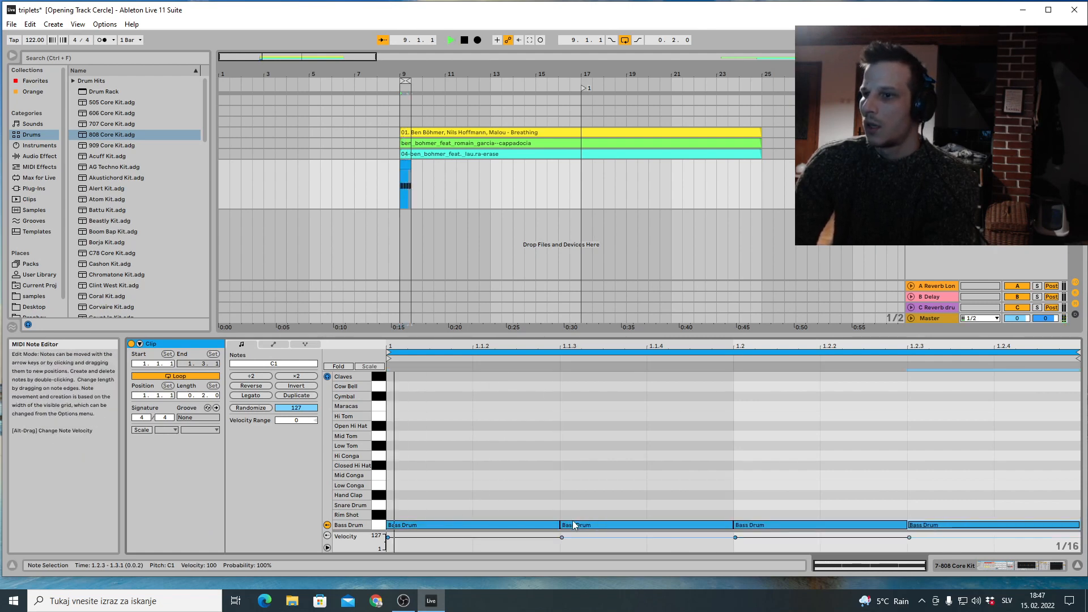
Replace the four bass drum eighth notes with two quarter notes by stretching the first note to 1.2 and duplicating it
left_click(573, 524)
key("Delete")
left_click(554, 524)
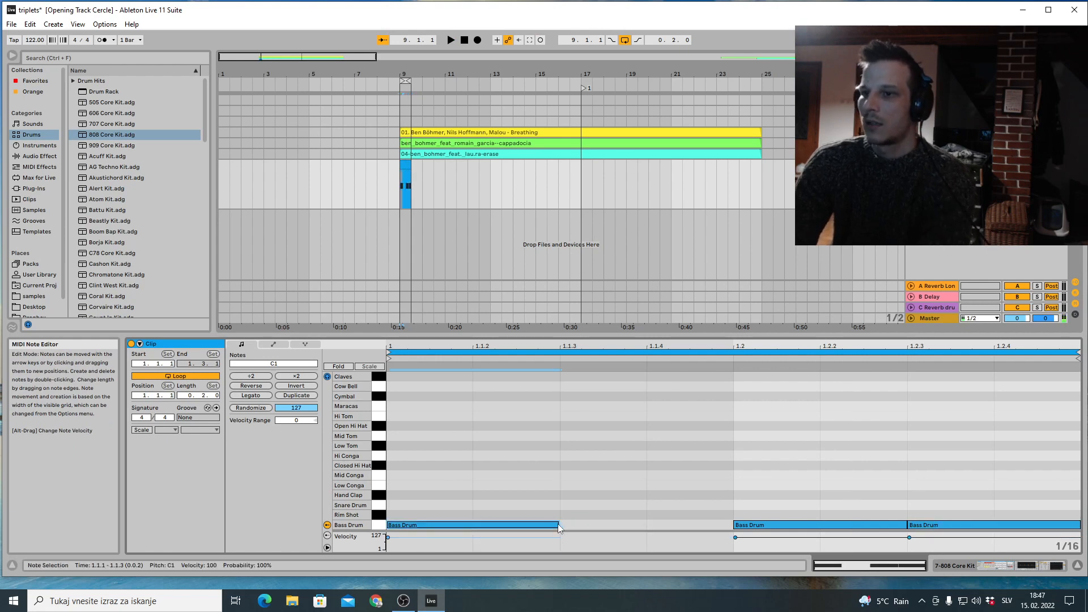
key("Delete")
key("ctrl+z")
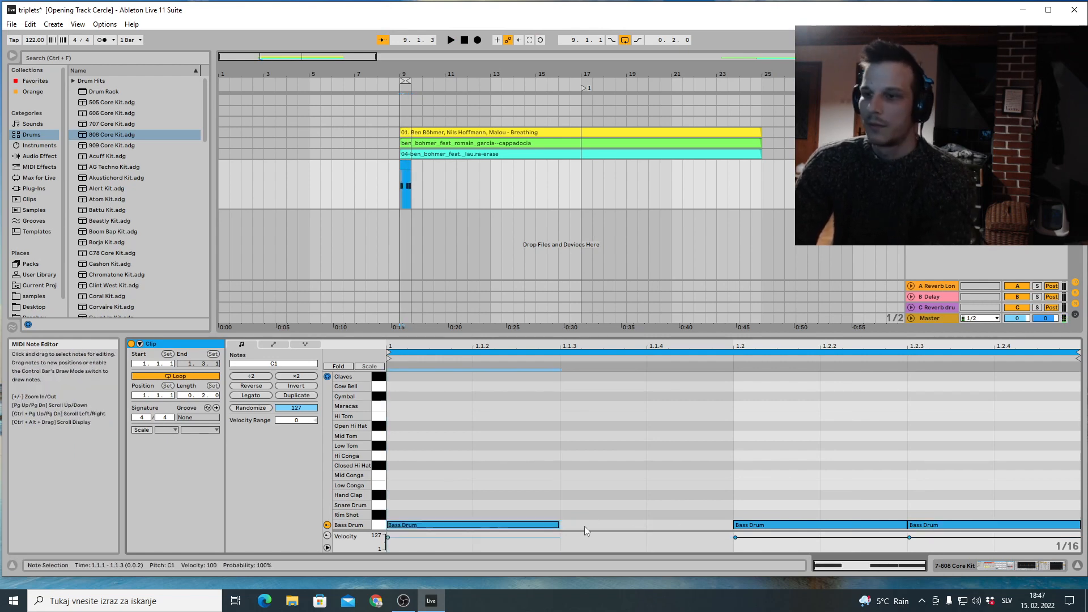
left_click_drag(559, 524, 731, 523)
key("ctrl+d")
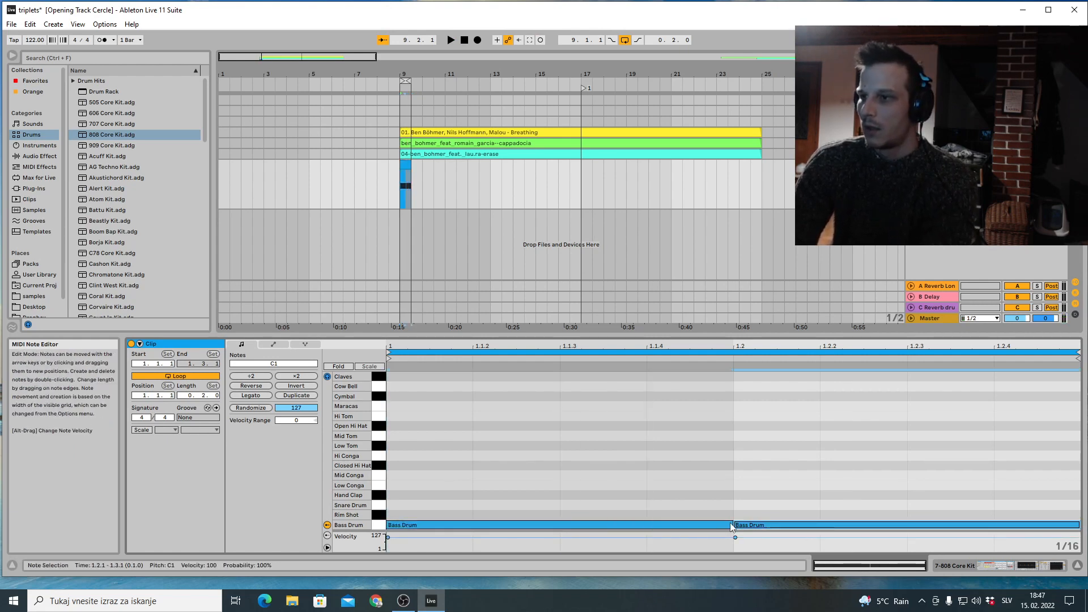
Extend the drum clip and the arrangement loop to one full bar and consolidate the clip
left_click(405, 165)
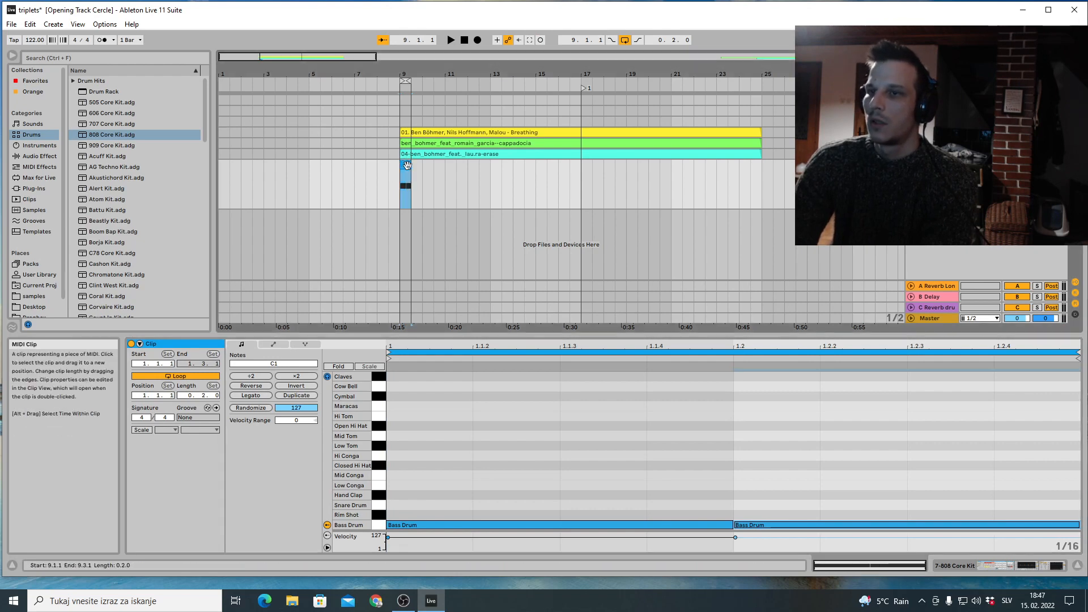
left_click_drag(409, 166, 422, 166)
left_click_drag(409, 81, 421, 81)
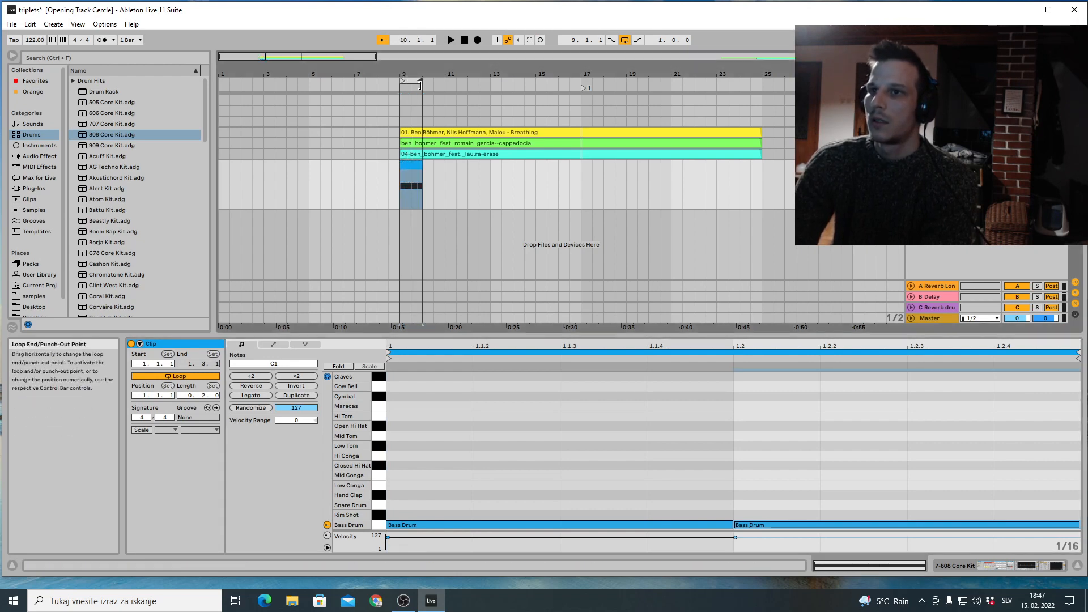
left_click(409, 169)
key("ctrl+j")
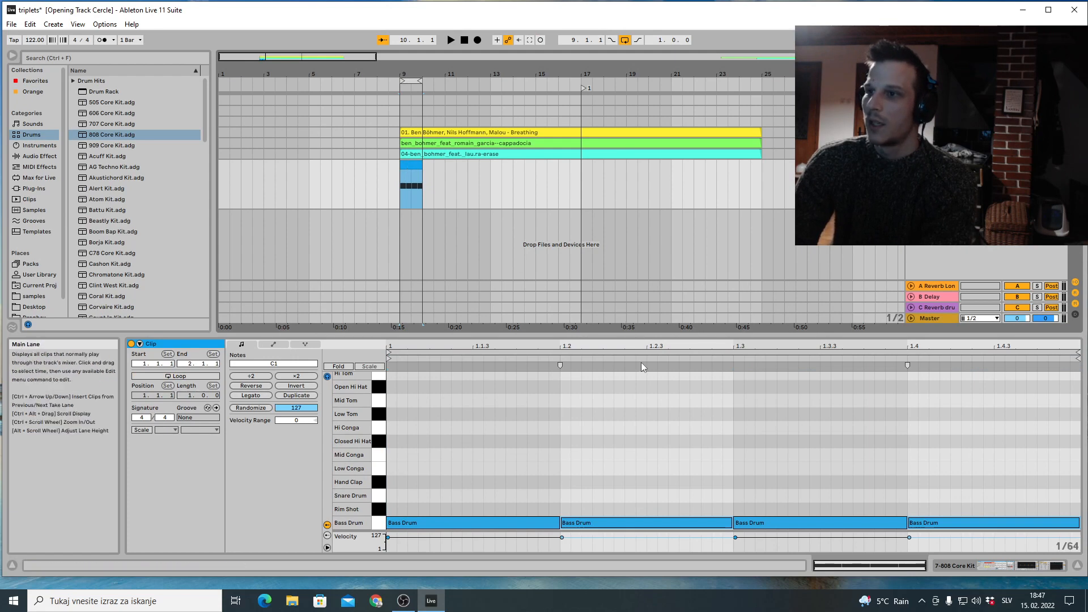
Play the one-bar bass drum loop to hear the quarter-note pattern
left_click(669, 405)
left_click_drag(358, 453, 346, 454)
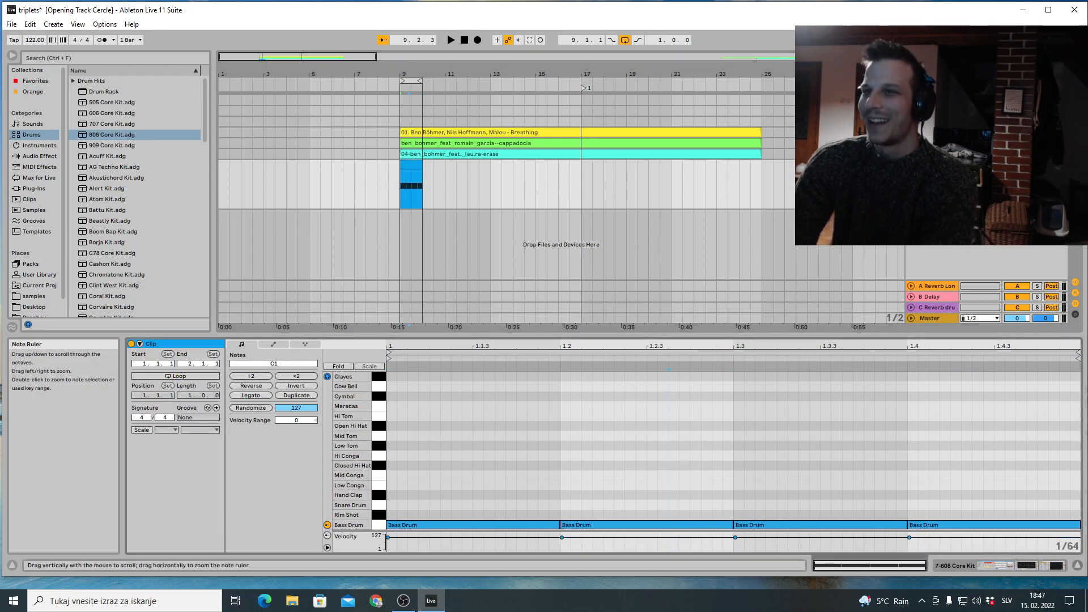
key("space")
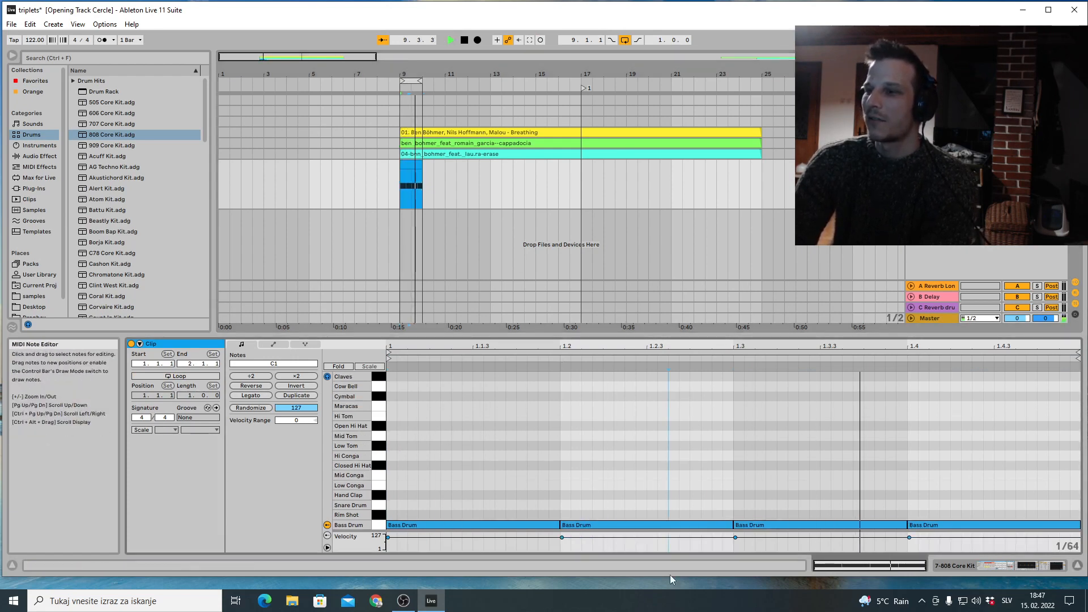
Copy the first bass drum note to the Closed Hi Hat lane and turn it into three consecutive eighth notes
left_click(447, 524)
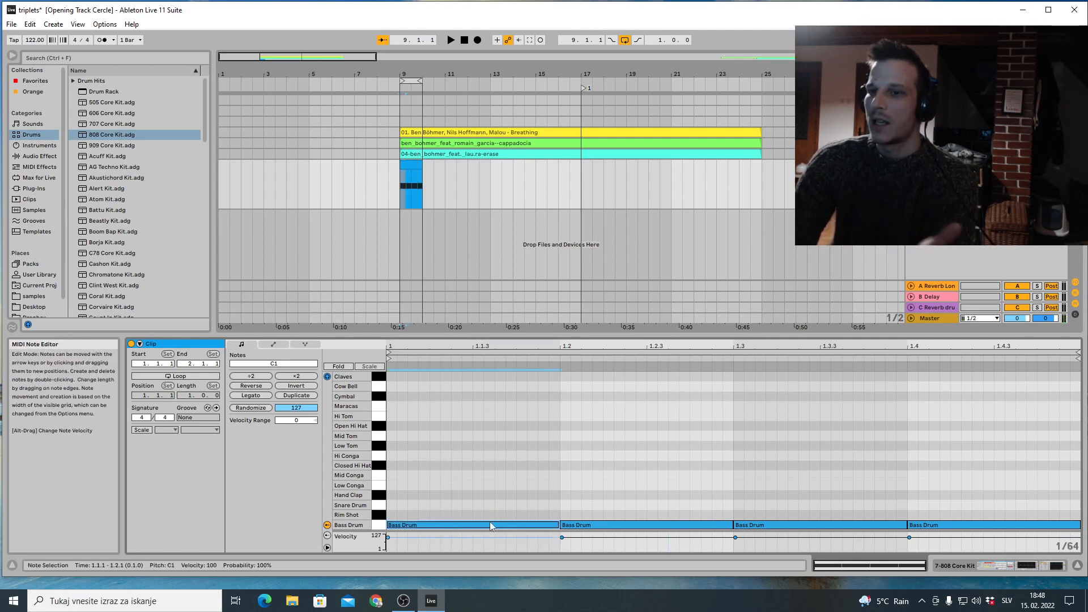
left_click_drag(490, 524, 498, 453)
key("Down")
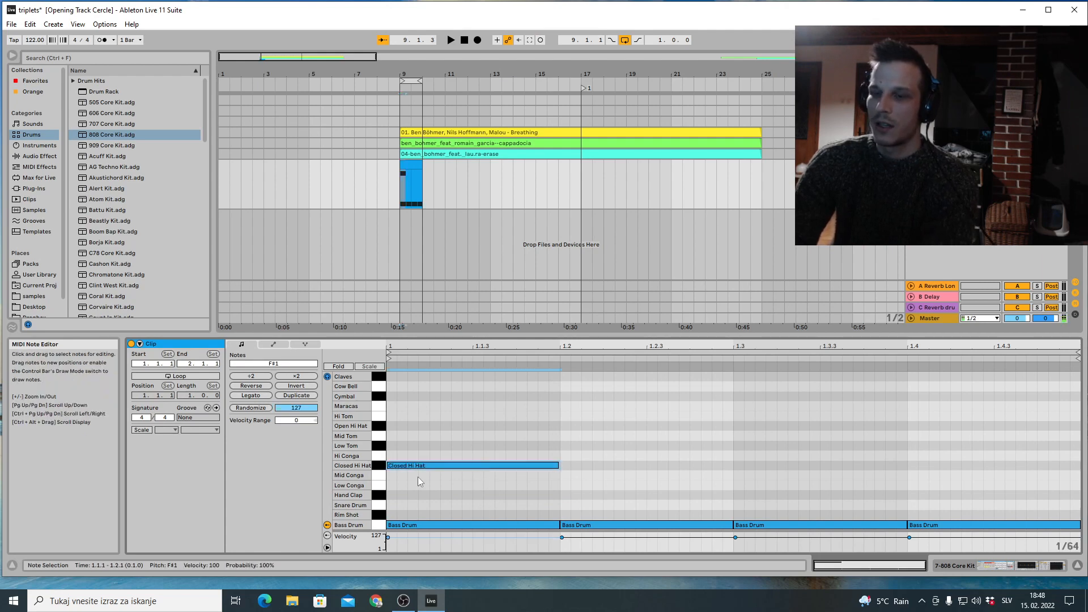
left_click_drag(560, 467, 473, 466)
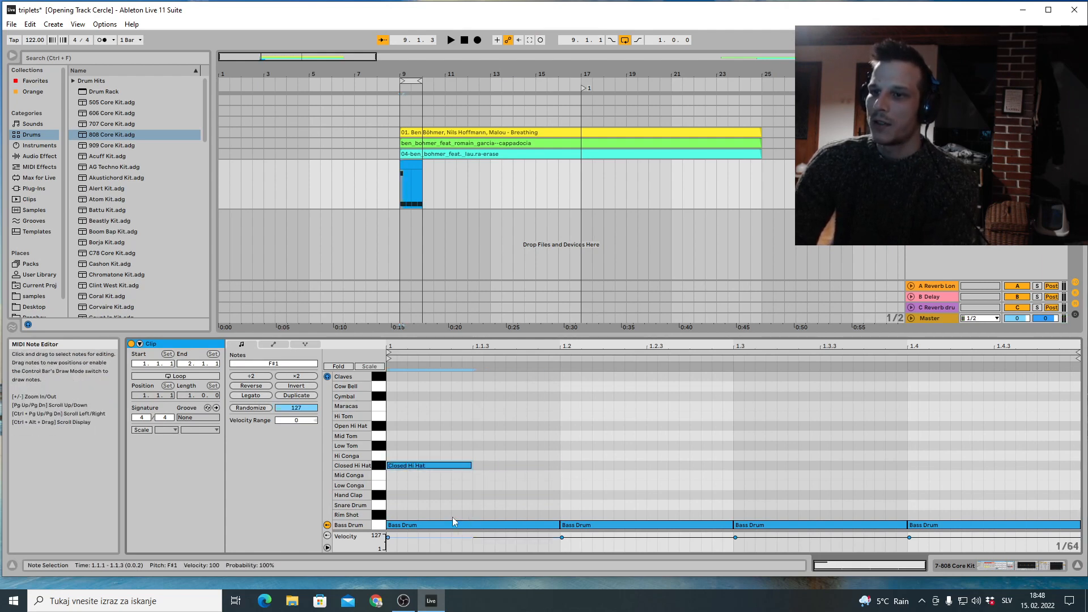
key("ctrl+d")
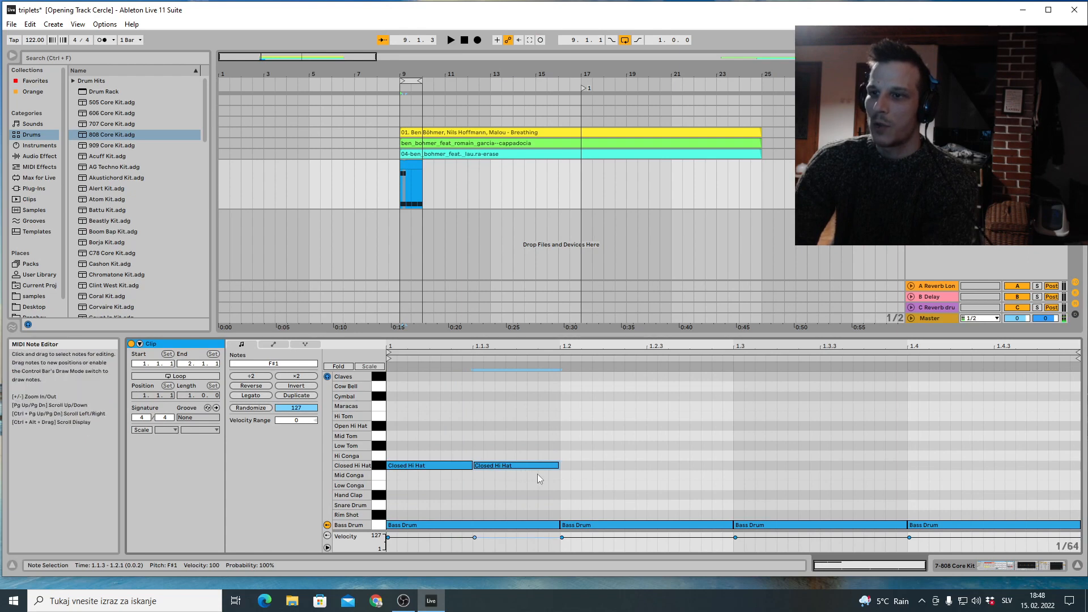
key("ctrl+d")
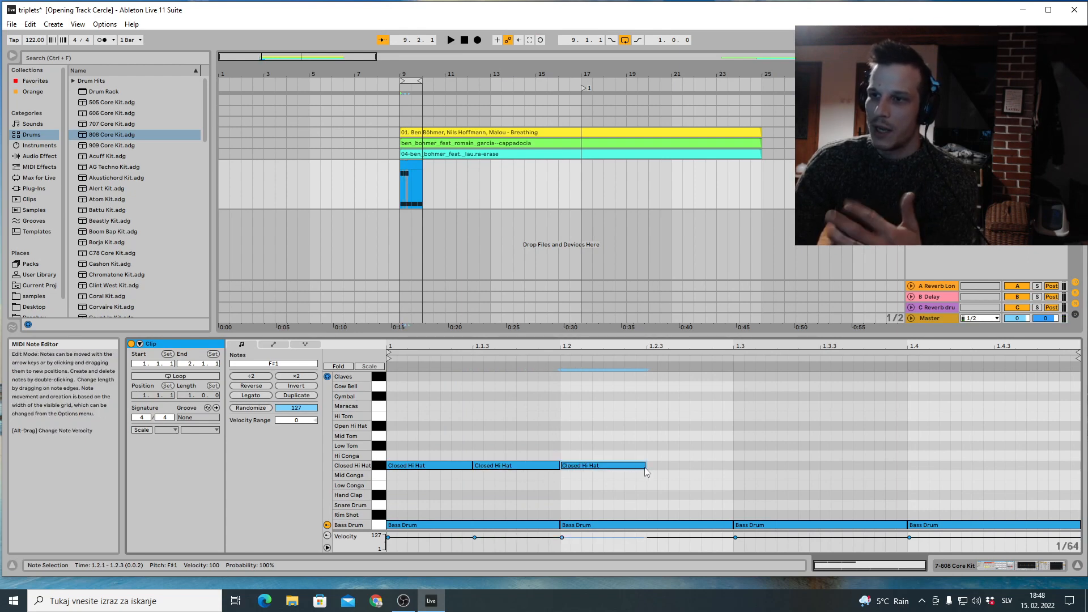
Shorten the third closed hi-hat note to a sixteenth, duplicate it to fill beat 2, and play the result
left_click_drag(645, 464, 603, 449)
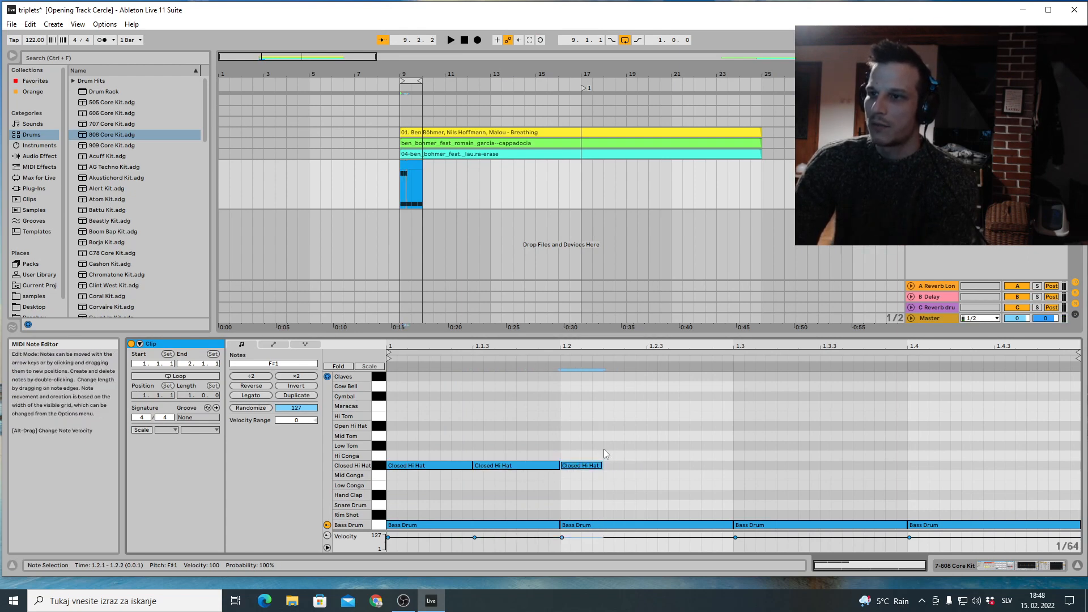
key("ctrl+d")
key("ctrl+d")
key("ctrl+d")
key("space")
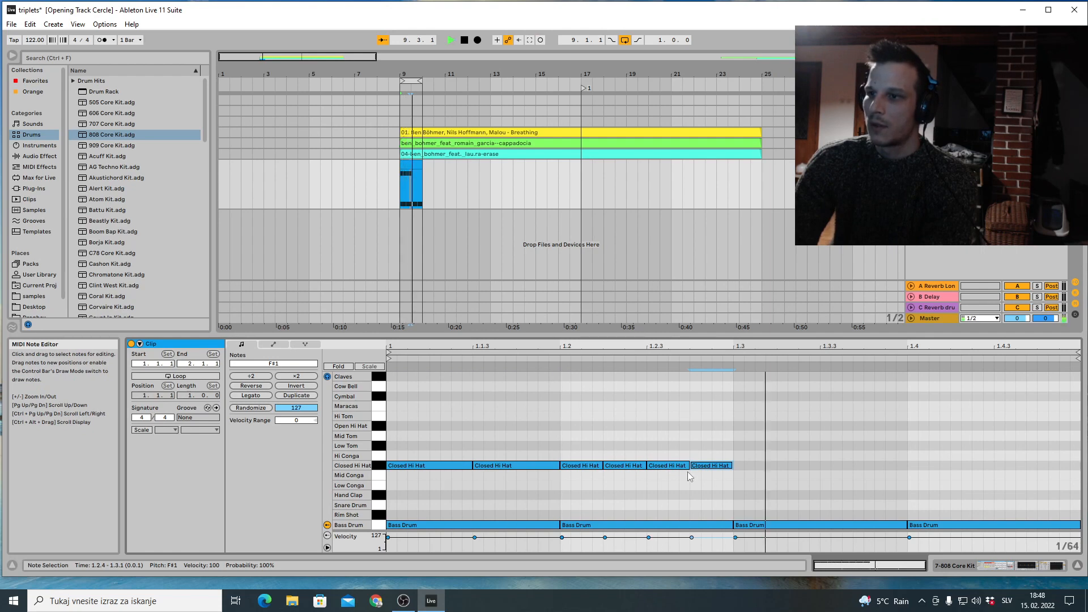
key("space")
Turn beat 1's hi-hats into sixteenth notes, repeat them to fill the whole bar, and play the pattern
left_click_drag(690, 481, 407, 468)
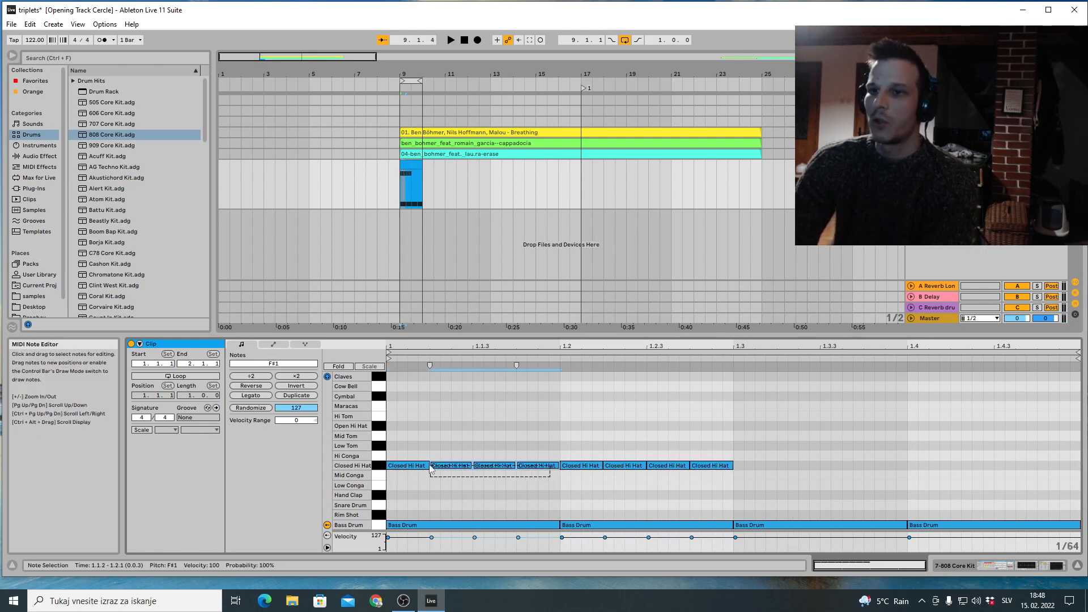
key("ctrl+d")
key("ctrl+d")
key("ctrl+d")
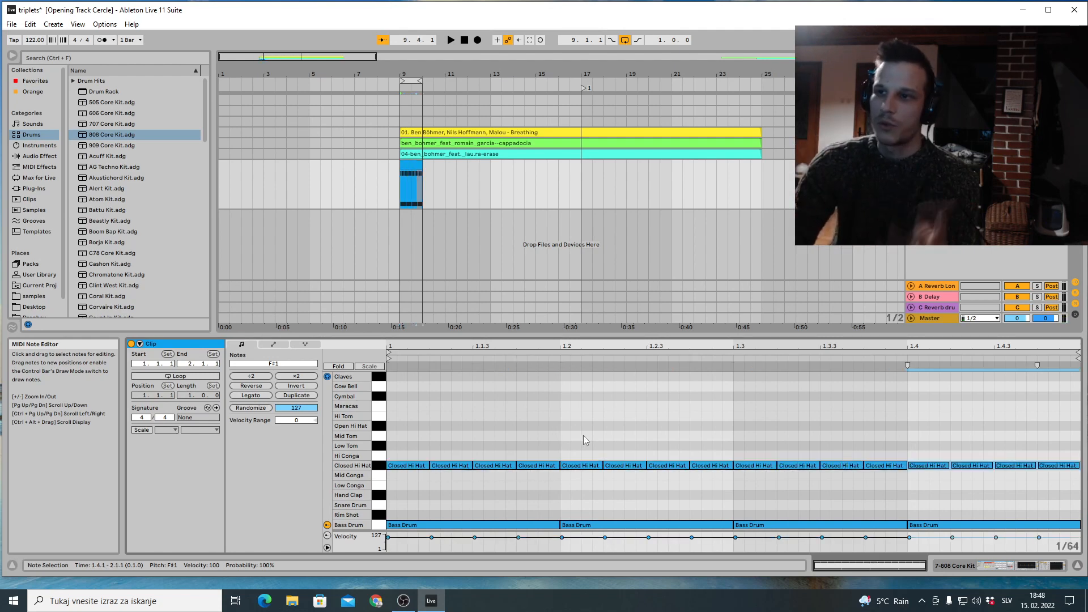
key("space")
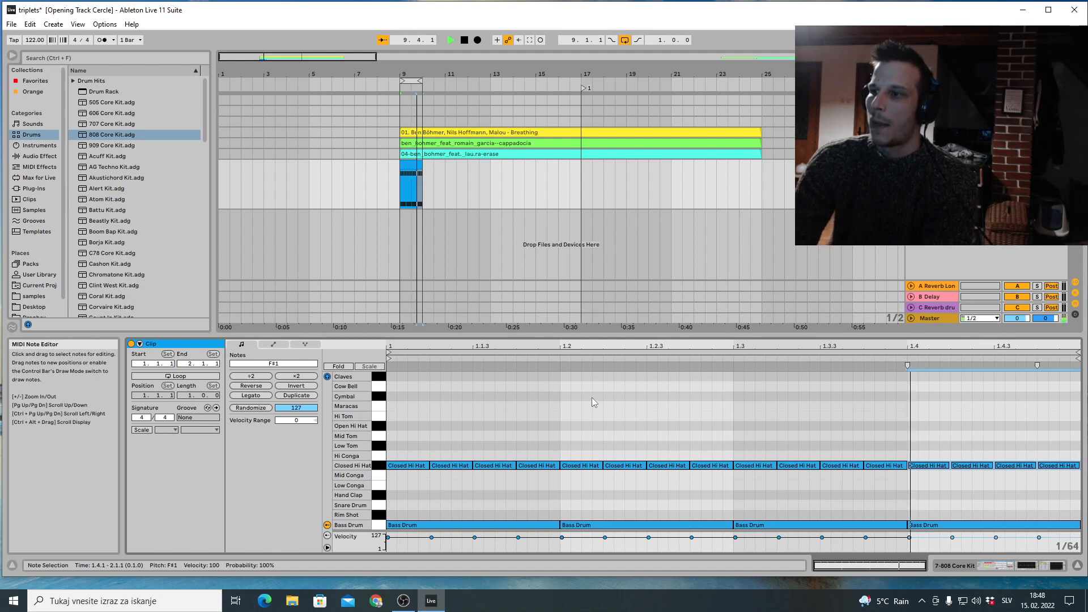
key("space")
Lengthen the first closed hi-hat to an eighth note, duplicate it across the whole bar, and play the pattern
left_click_drag(429, 462, 473, 463)
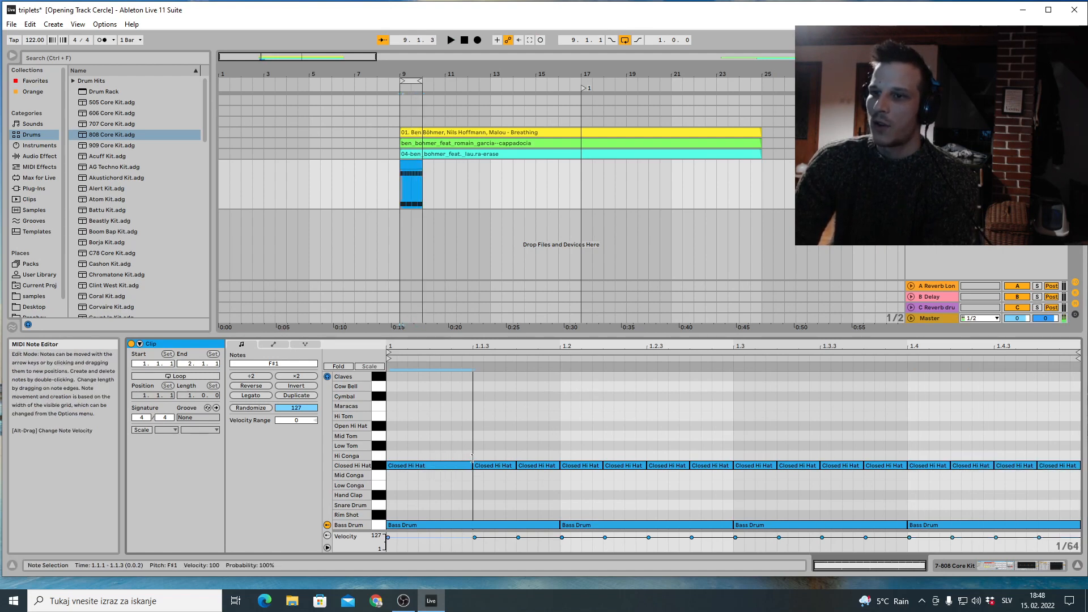
key("ctrl+d")
key("ctrl+d")
key("ctrl+d")
key("ctrl+d")
key("ctrl+d")
key("ctrl+d")
key("ctrl+d")
key("space")
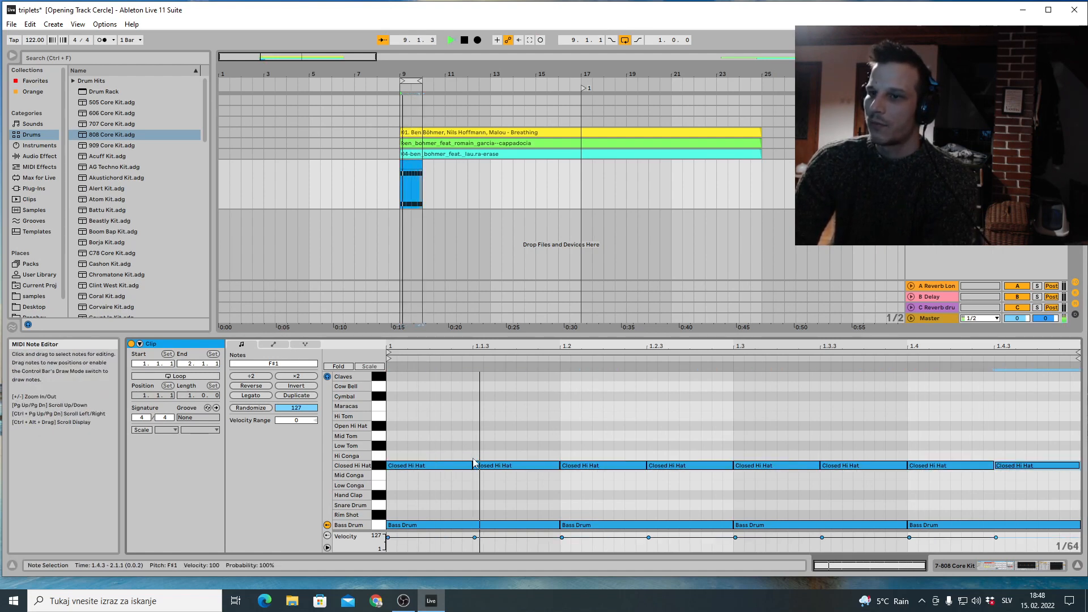
Switch the note editor to the triplet grid and select the first bass drum note
right_click(512, 485)
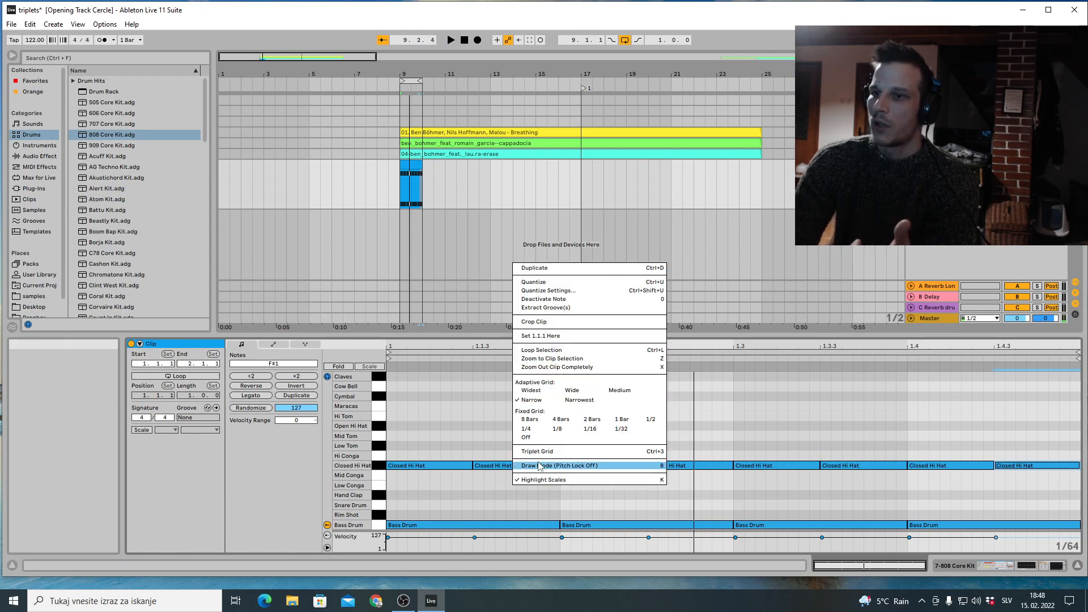
right_click(469, 495)
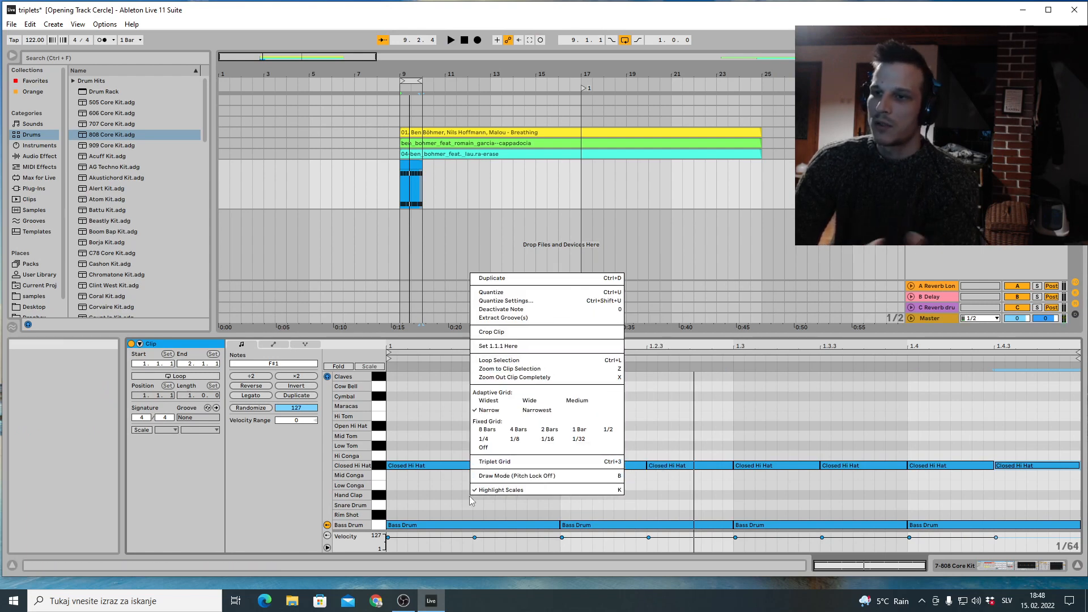
left_click(491, 462)
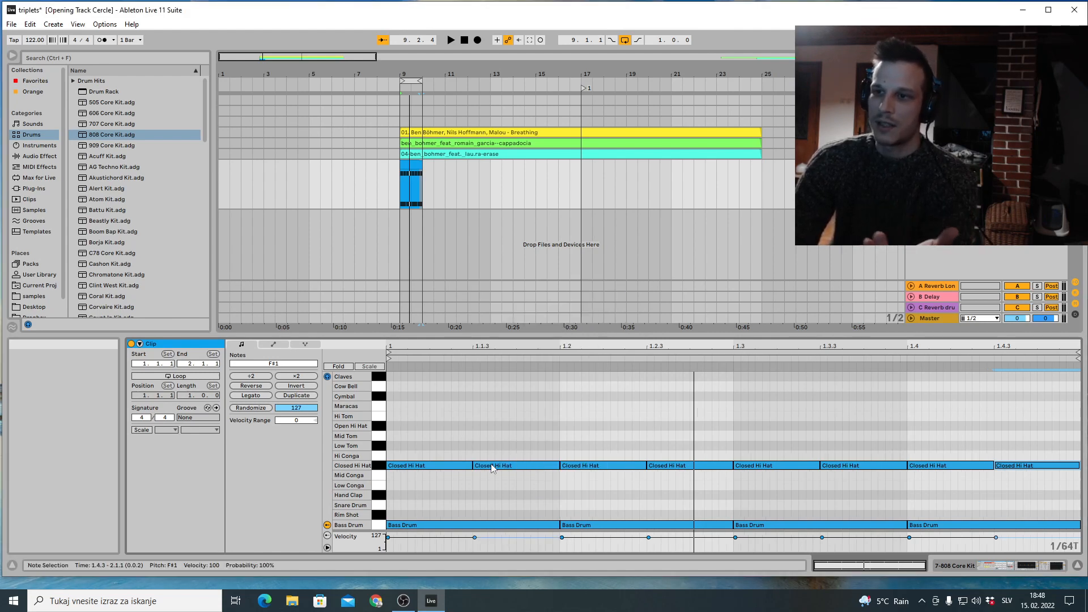
left_click(457, 525)
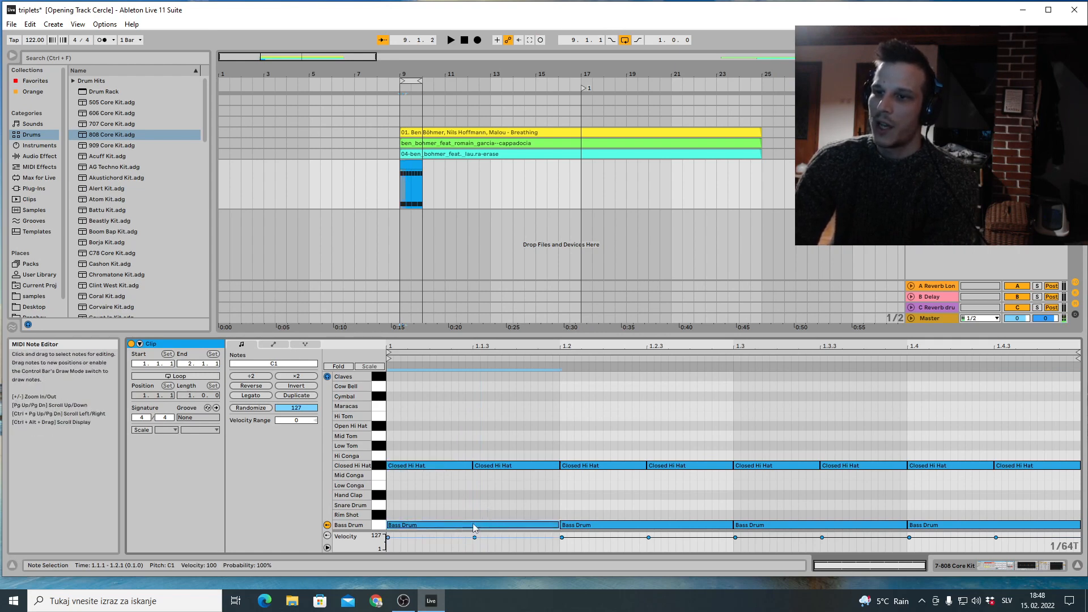
Add an eighth-note open hi-hat at the start of beat 1
left_click_drag(512, 499, 469, 429)
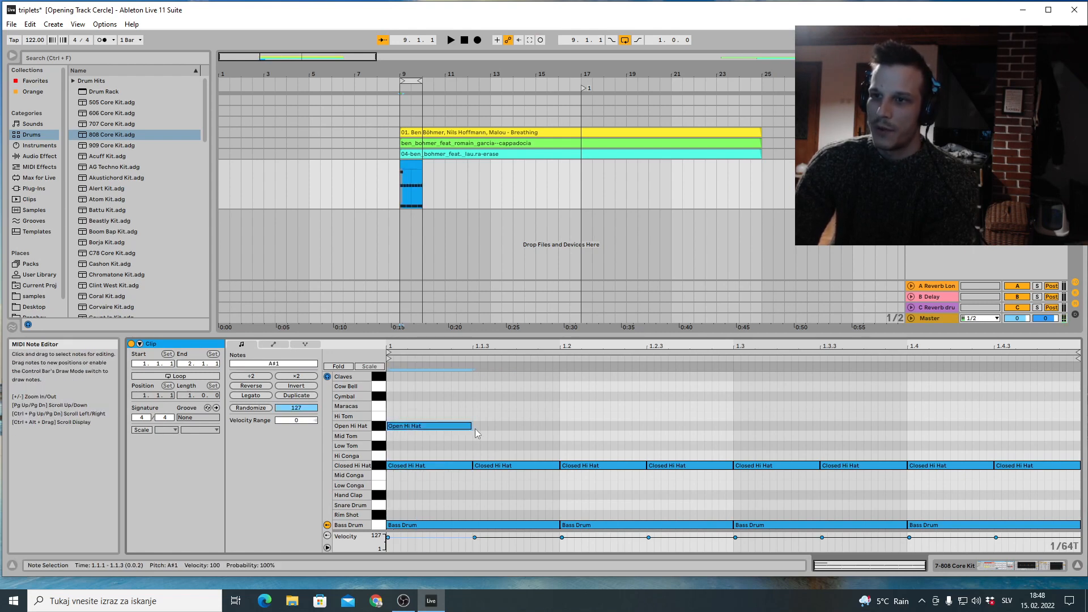
right_click(522, 422)
left_click(523, 422)
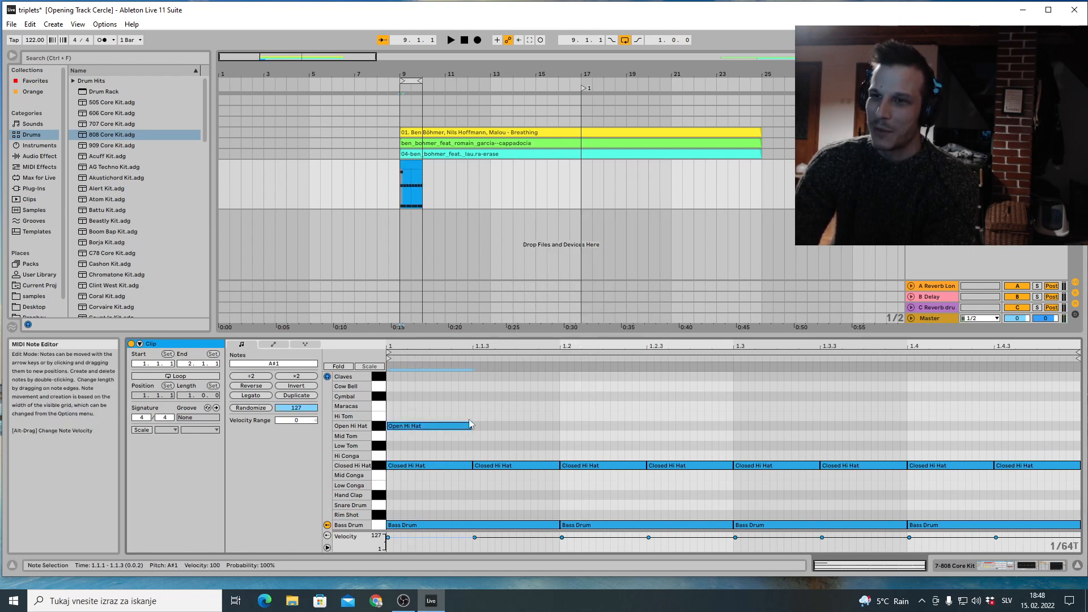
left_click_drag(471, 425, 451, 422)
key("ctrl+d")
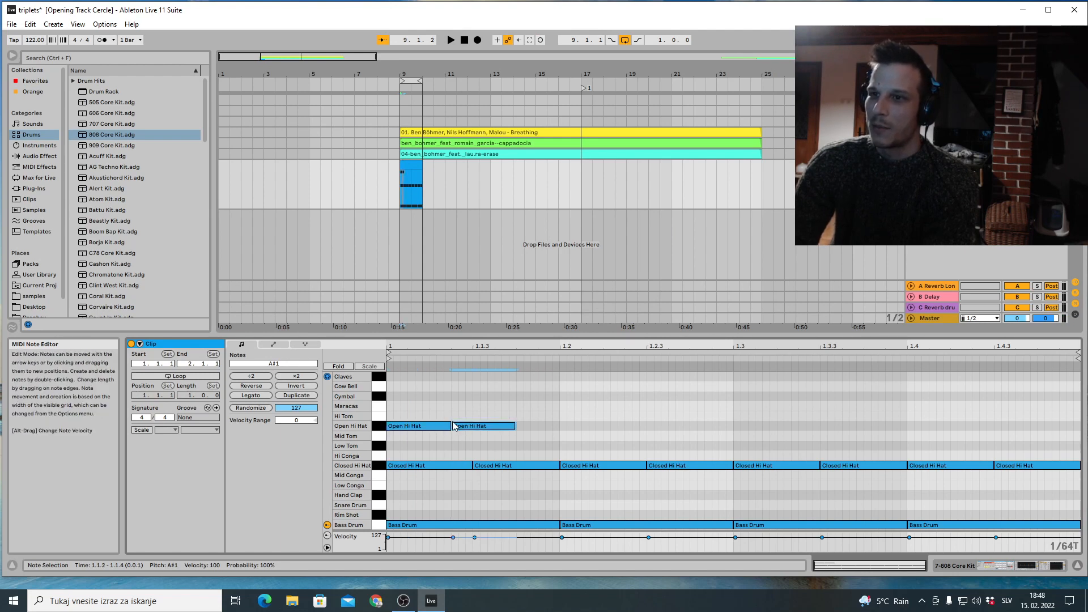
key("ctrl+z")
key("ctrl+z")
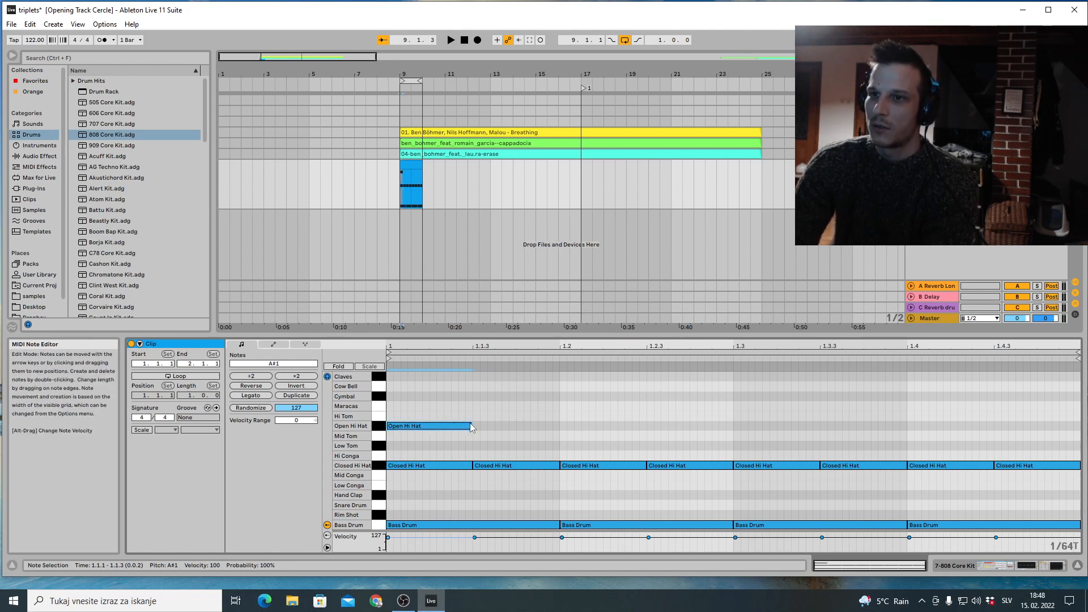
Shorten the open hi-hat to a third of a beat, duplicate it to fill beat 1, and repeat the three notes across the bar
left_click_drag(471, 425, 448, 423)
key("ctrl+d")
key("ctrl+d")
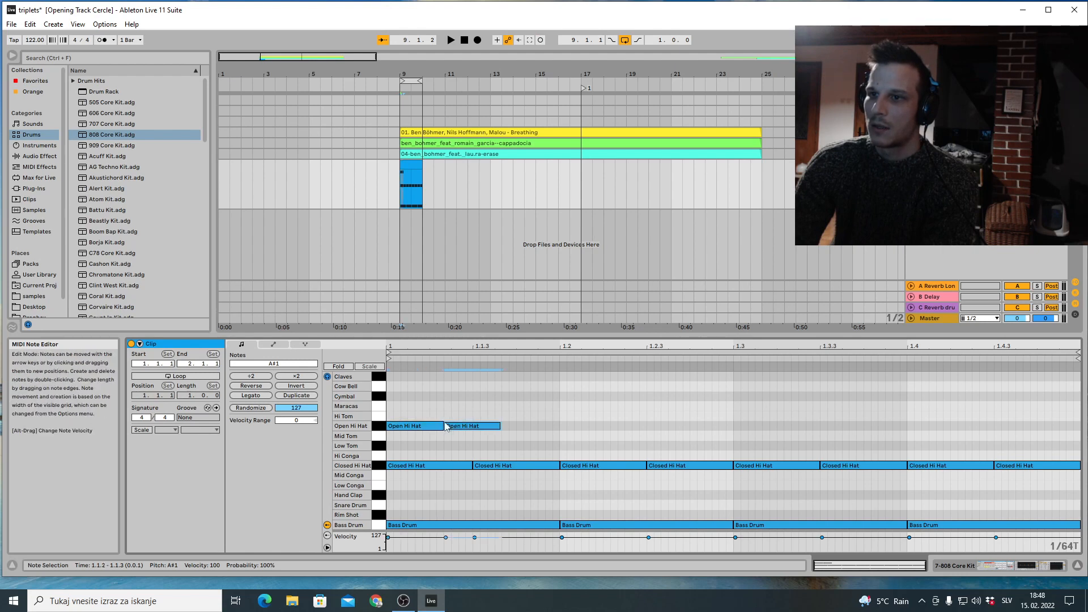
left_click_drag(555, 447, 391, 409)
key("ctrl+d")
key("ctrl+d")
key("ctrl+d")
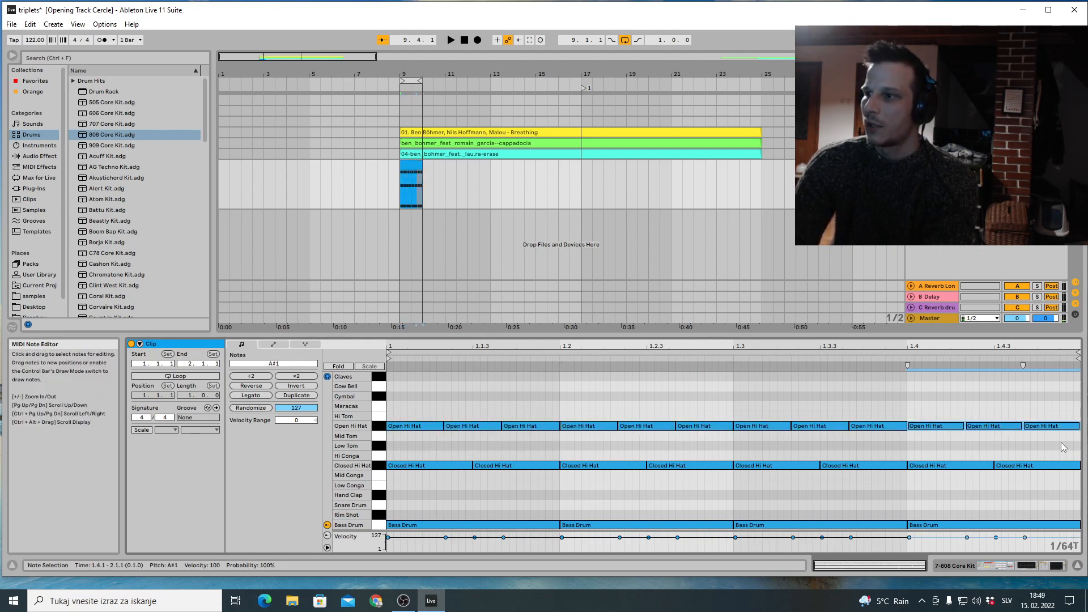
Move all the open hi-hat triplets onto the Closed Hi Hat row, replacing the eighths there, and play the pattern
left_click_drag(1066, 452, 415, 426)
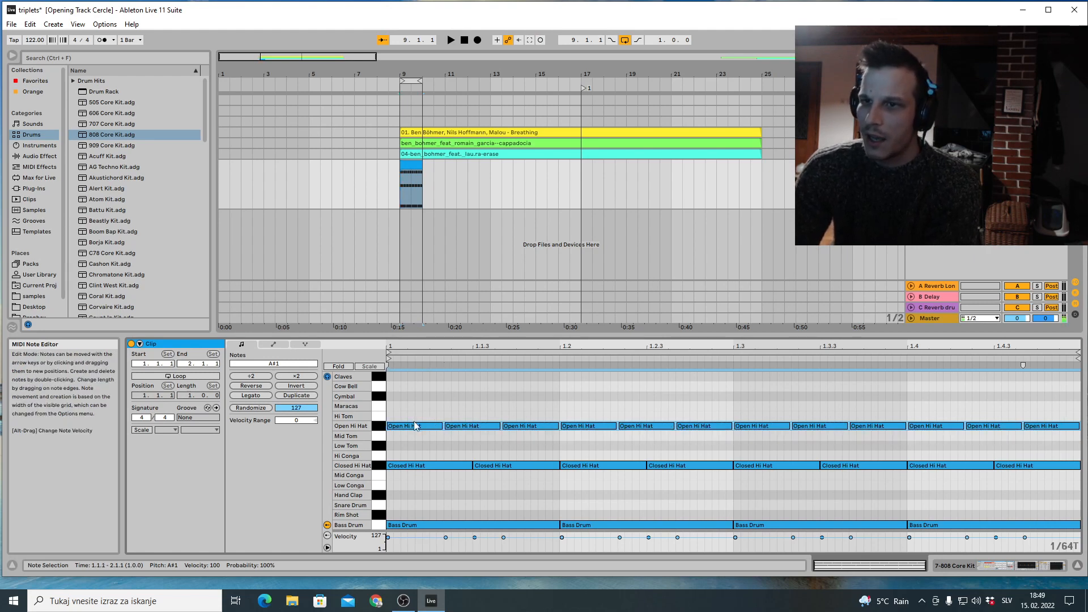
left_click_drag(415, 426, 414, 465)
left_click(487, 499)
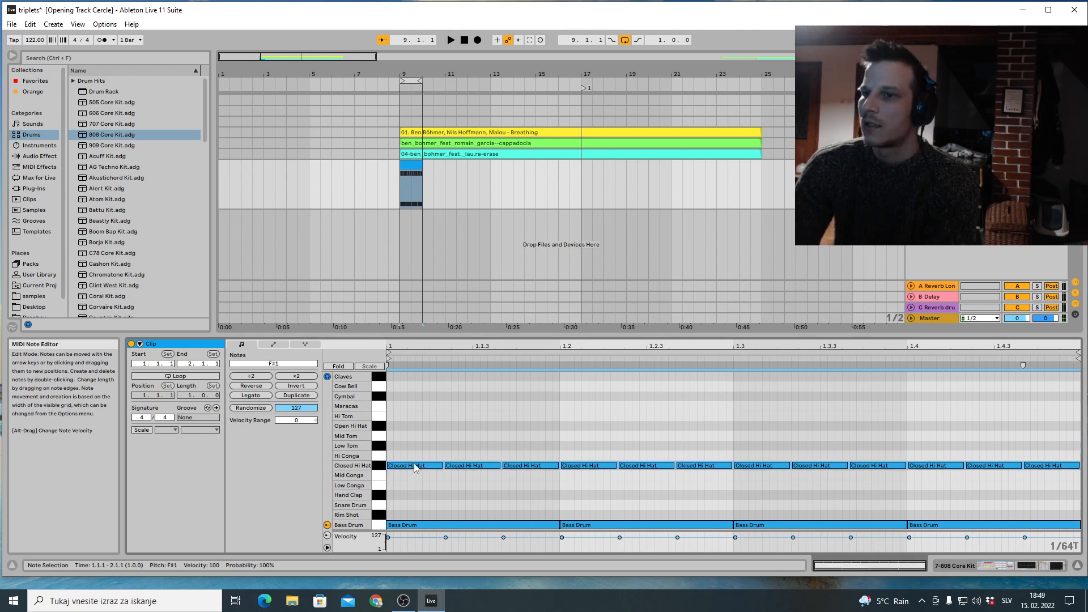
key("space")
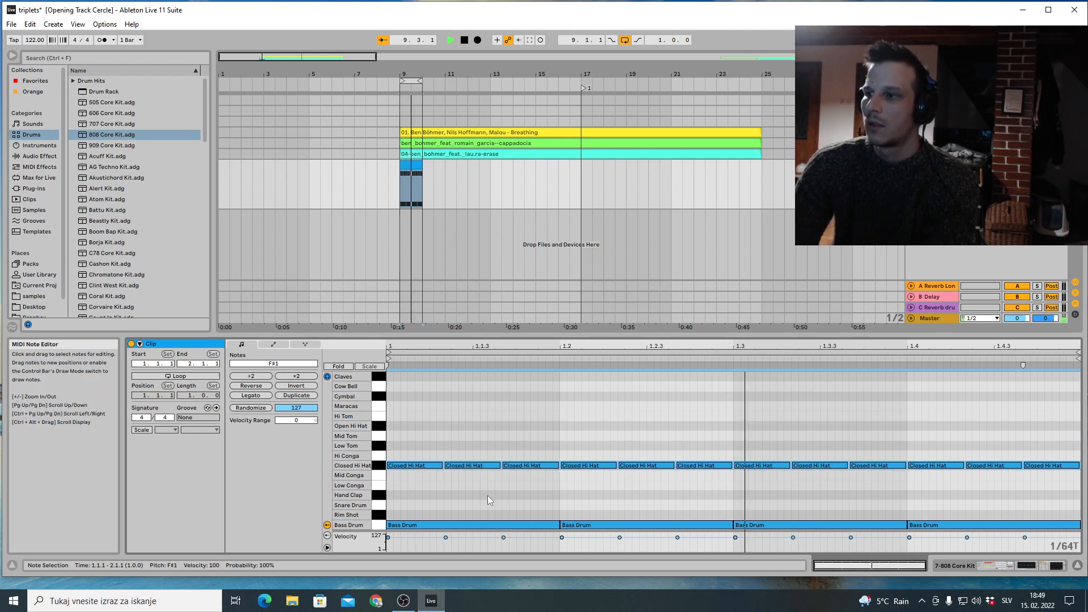
key("space")
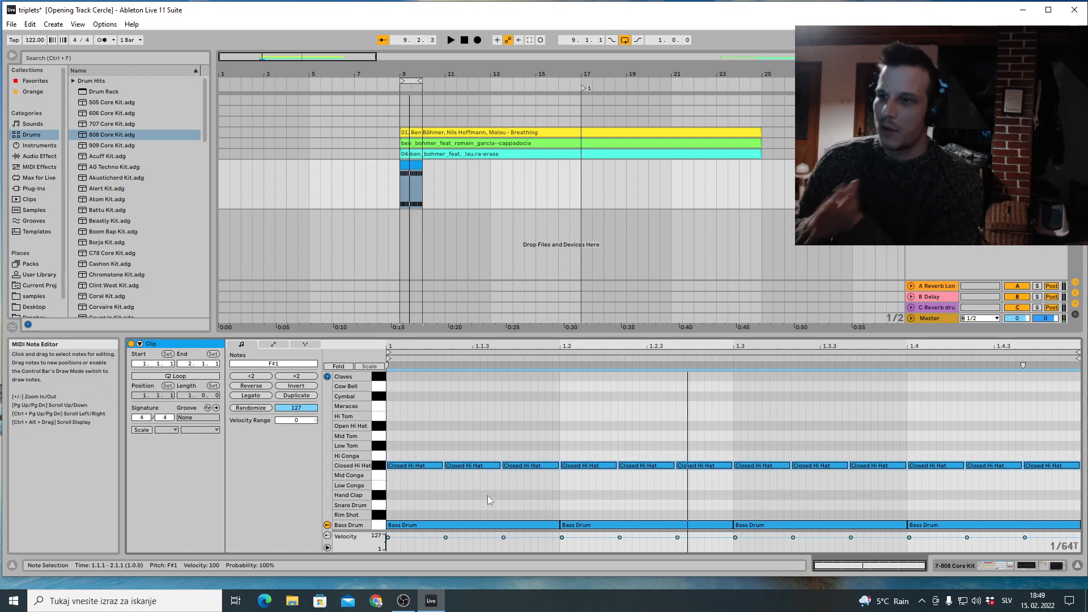
left_click(256, 376)
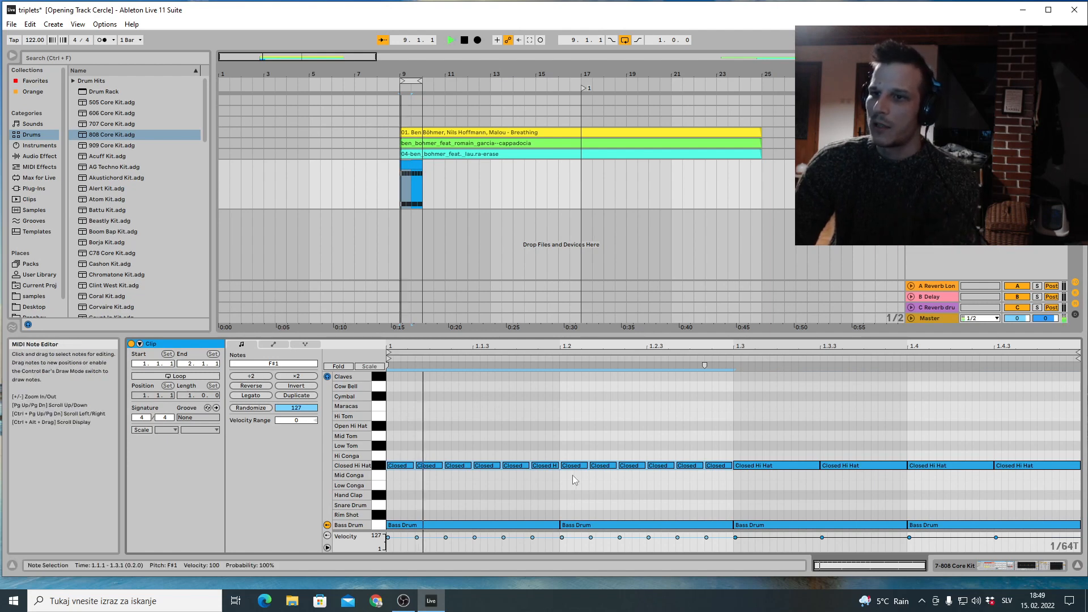
key("ctrl+z")
left_click(595, 473)
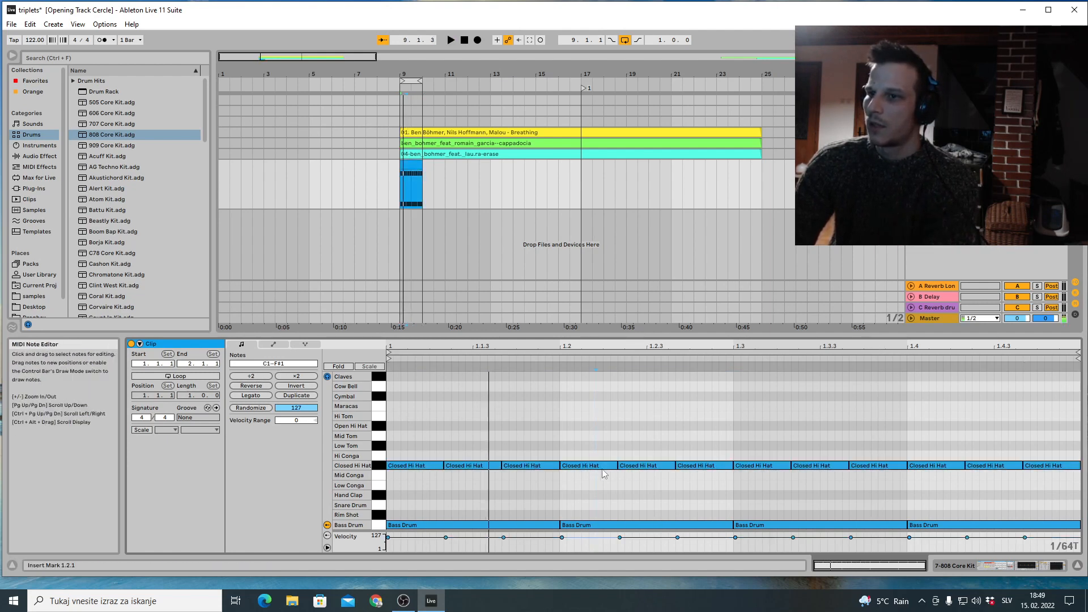
Compress beat 1's closed hi-hat triplets to double tempo, duplicate them to fill the beat, repeat them across the bar, and play the result
left_click_drag(527, 478, 318, 401)
left_click(250, 376)
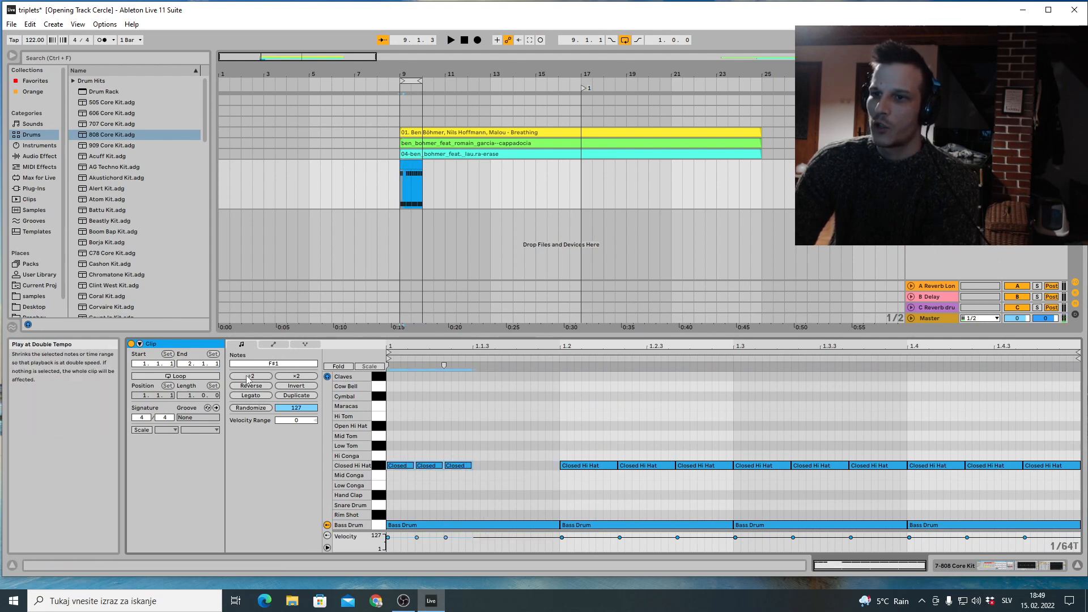
key("ctrl+d")
left_click_drag(541, 484, 402, 447)
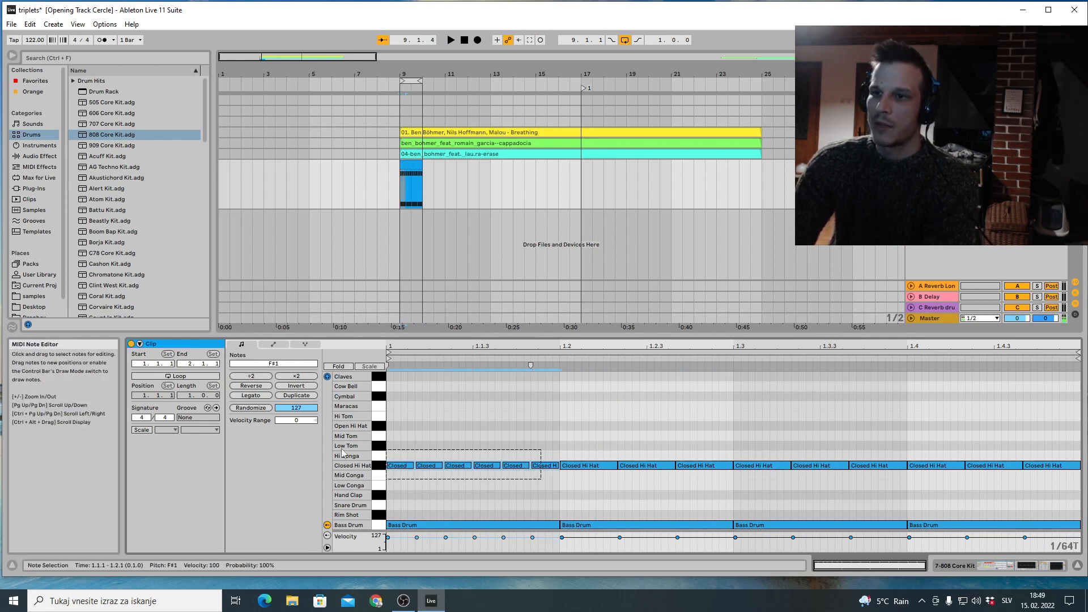
key("ctrl+d")
key("ctrl+d")
key("ctrl+d")
key("space")
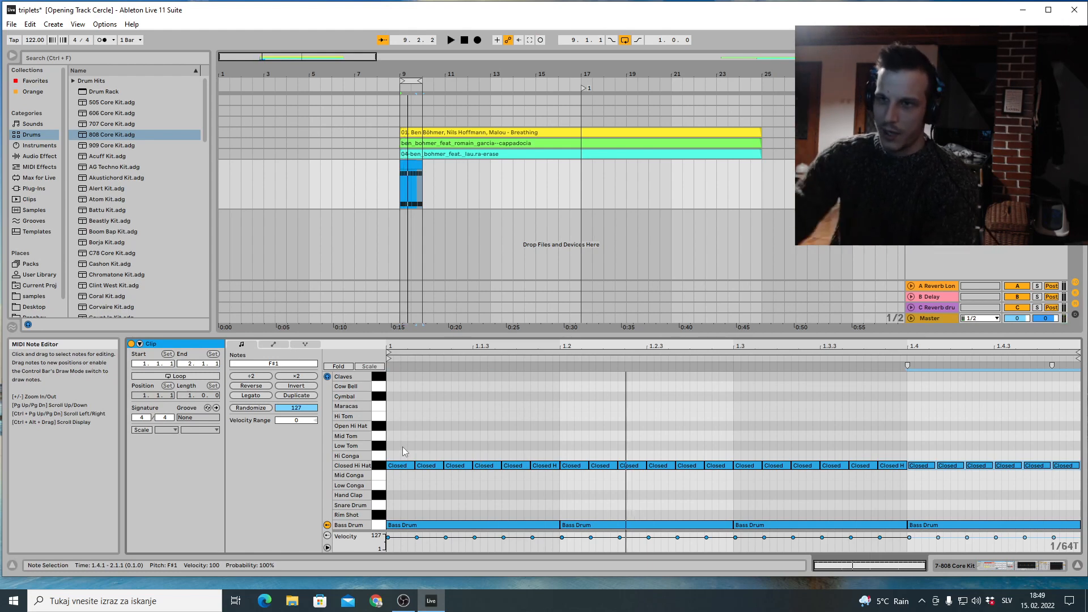
Undo the double-tempo hi-hats back to three triplet notes per beat and play the pattern
key("ctrl+z")
key("ctrl+z")
key("ctrl+z")
key("ctrl+z")
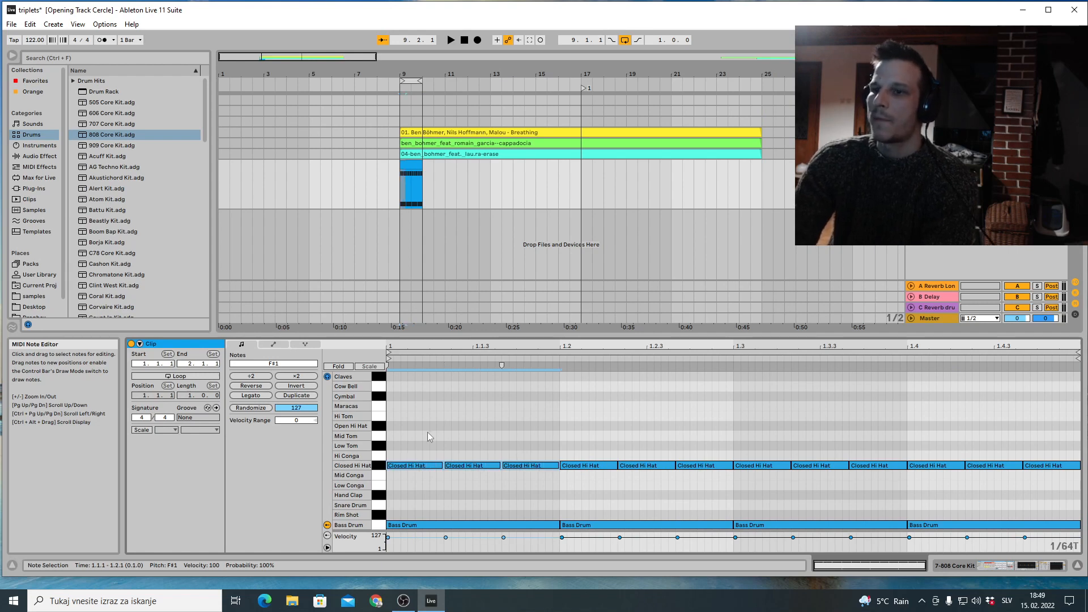
left_click(473, 420)
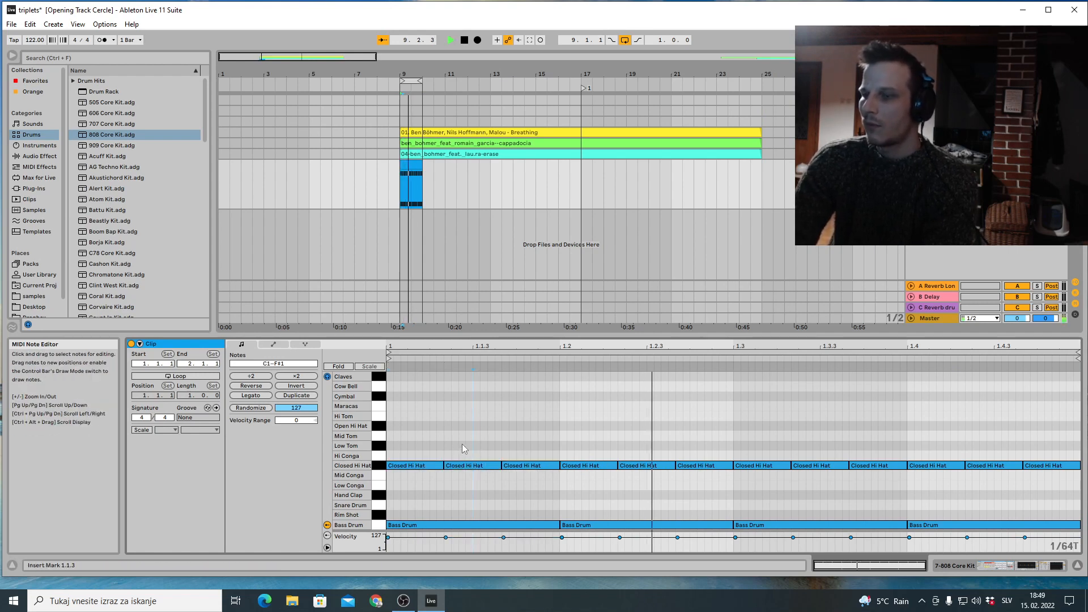
Copy the first closed hi-hat note onto the Hi Conga row
key("ctrl+a")
left_click(422, 465)
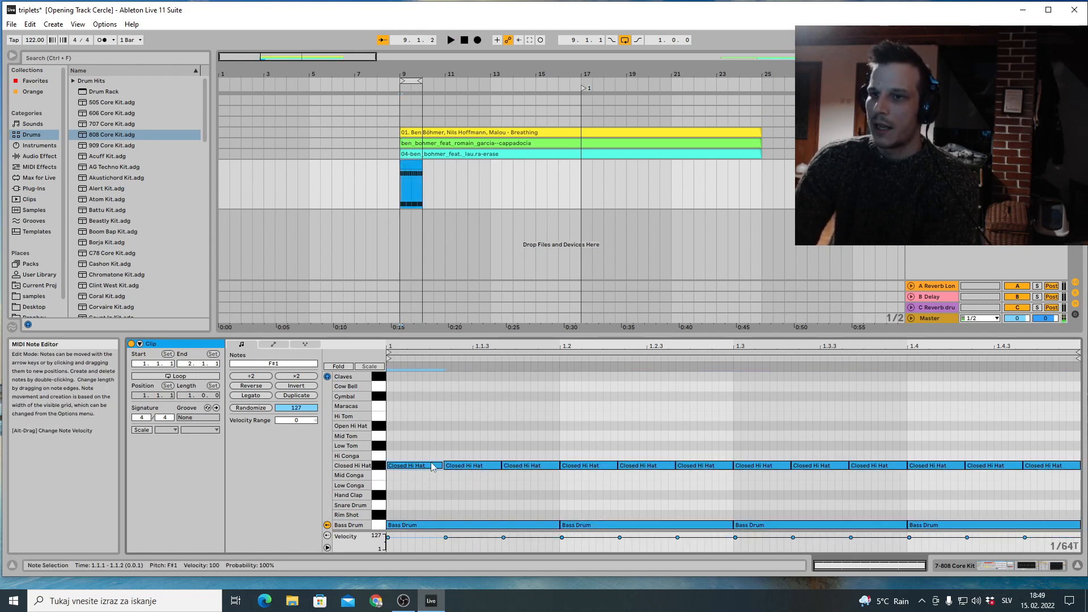
mouse_move(432, 466)
left_mouse_down()
mouse_move(434, 436)
mouse_move(440, 460)
left_mouse_up()
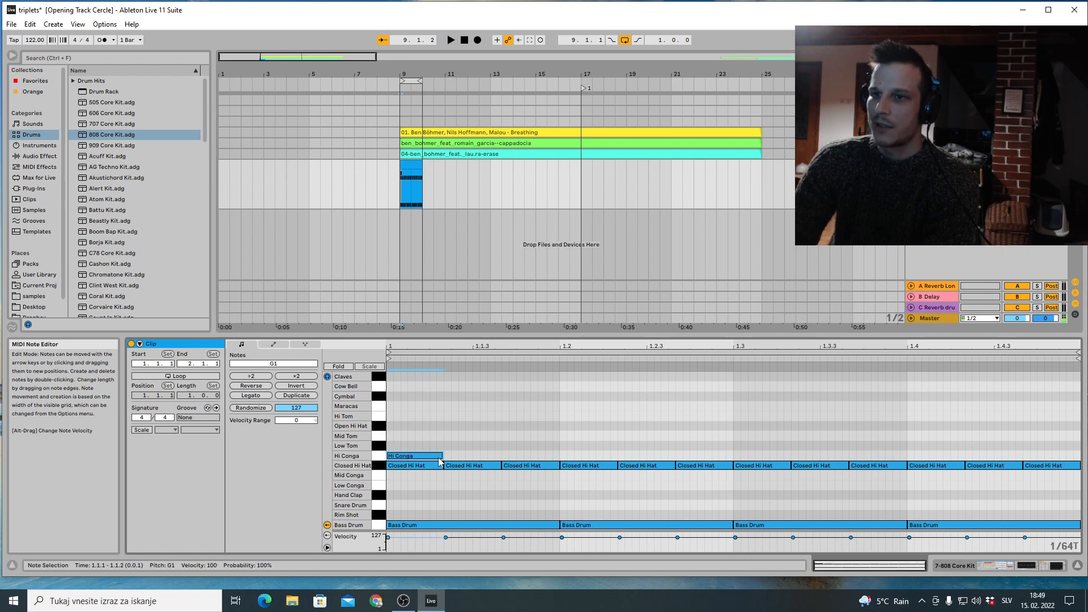
Show the 808 Core Kit's pads and browse the samples folder to progressive melodic house, ben bohmer, One Shots, Hats
key("shift+Tab")
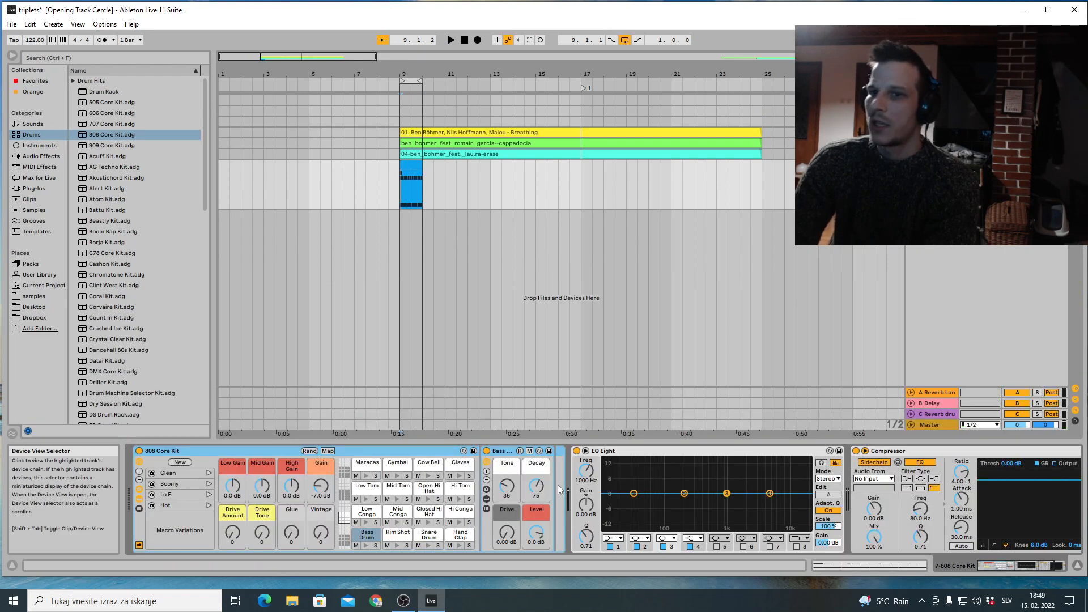
left_click(43, 297)
left_click(73, 81)
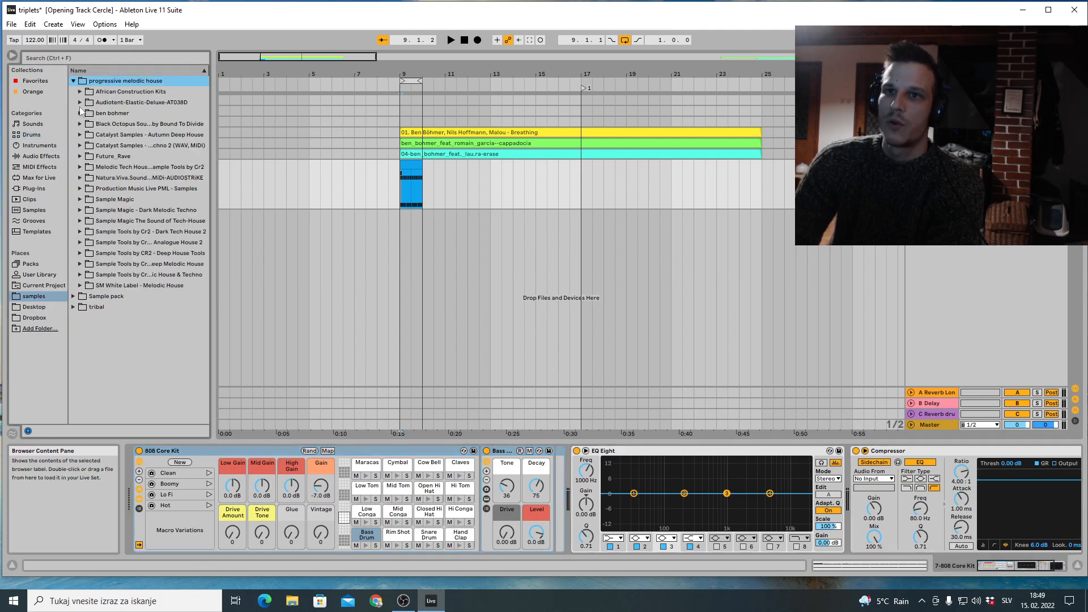
left_click(79, 113)
left_click(86, 134)
left_click(93, 156)
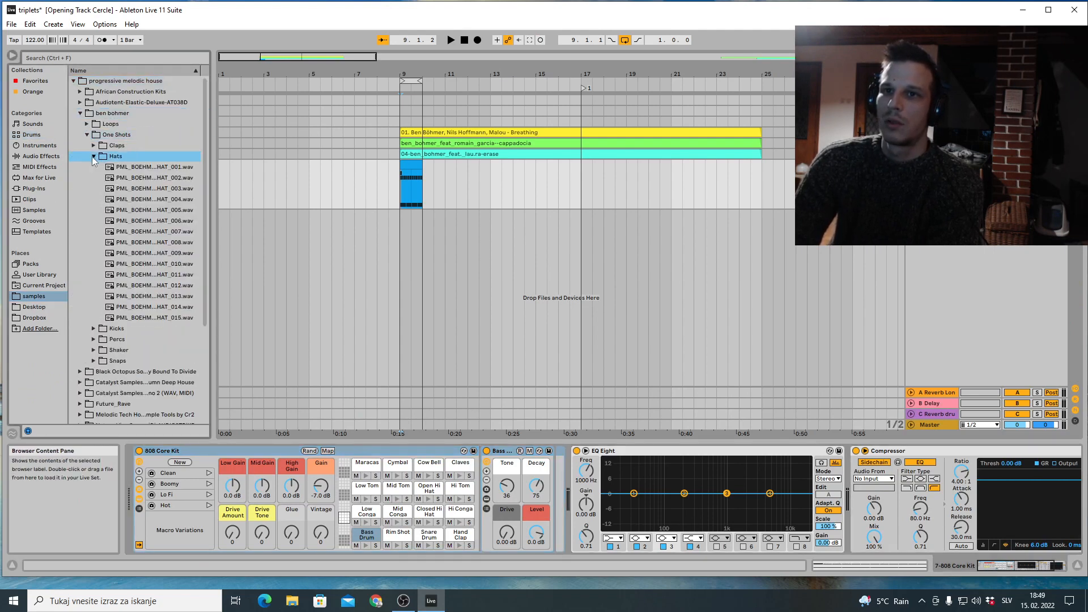
Load the PML_BOEHMER_HAT_001 sample onto the Low Conga pad and return to the clip's note editor
left_click(134, 167)
left_click_drag(155, 175, 367, 512)
left_click(863, 565)
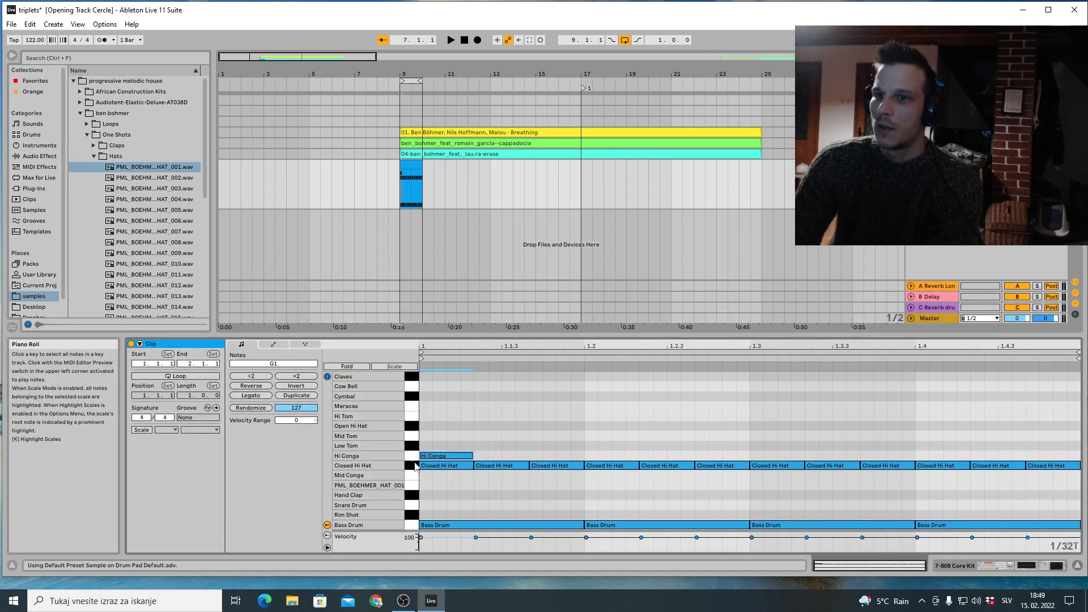
Add an eighth-note PML_BOEHMER_HAT_001 hit at the start of the bar and duplicate it four times
double_click(448, 486)
left_click_drag(473, 485, 502, 485)
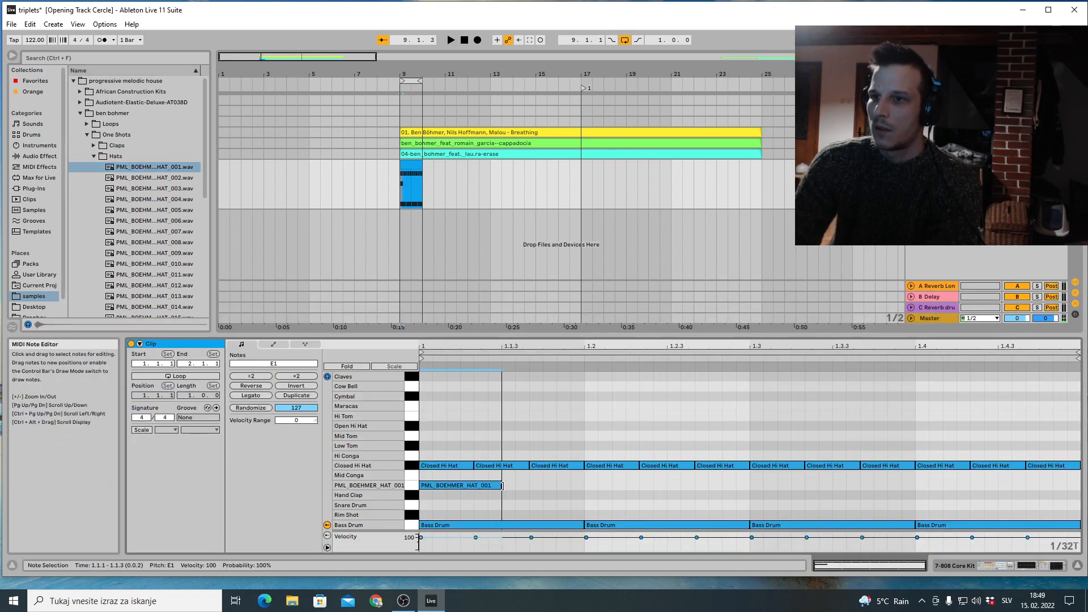
key("ctrl+d")
key("ctrl+d")
key("ctrl+d")
key("ctrl+d")
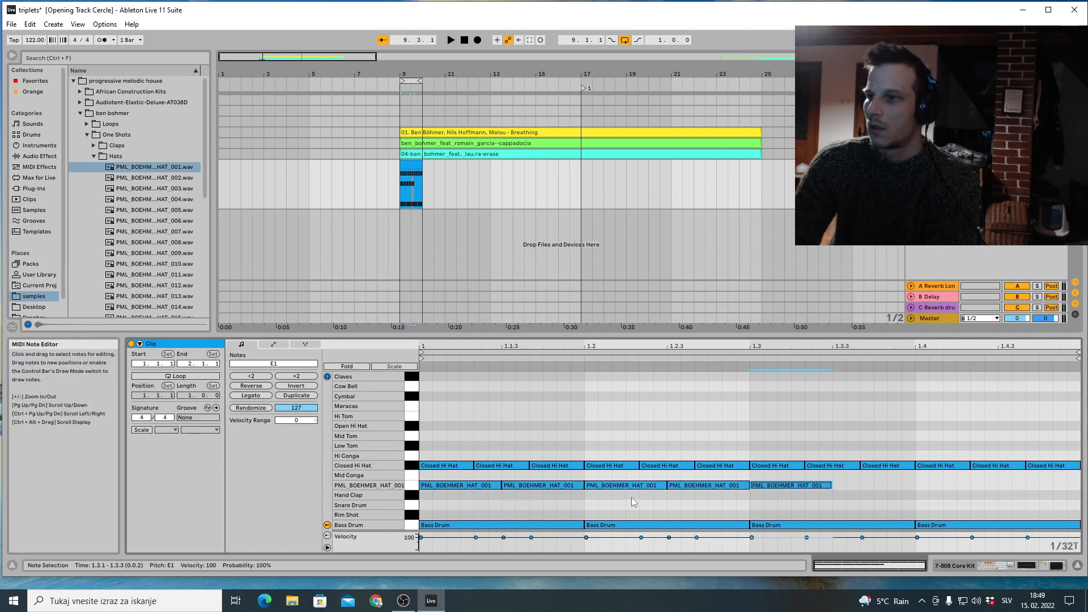
Compress beat 1's two PML_BOEHMER_HAT_001 notes to sixteenths and duplicate them to fill the beat
left_click_drag(545, 499, 449, 471)
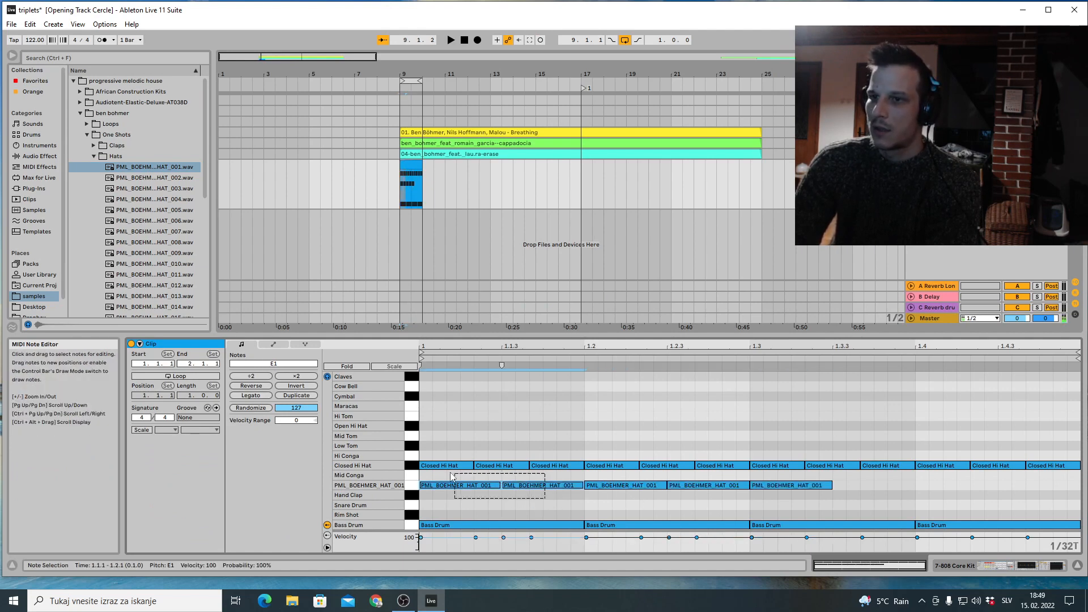
left_click(255, 377)
key("ctrl+d")
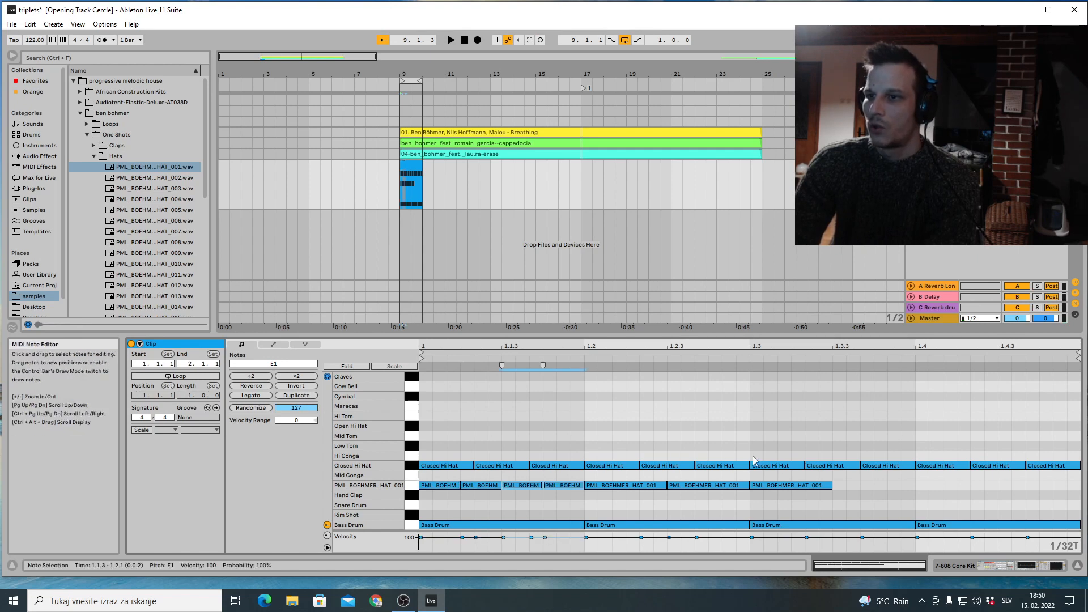
Delete the PML_BOEHMER_HAT_001 eighths after beat 1 and repeat beat 1's four sixteenths across the whole bar
left_click_drag(870, 499, 440, 483)
key("Delete")
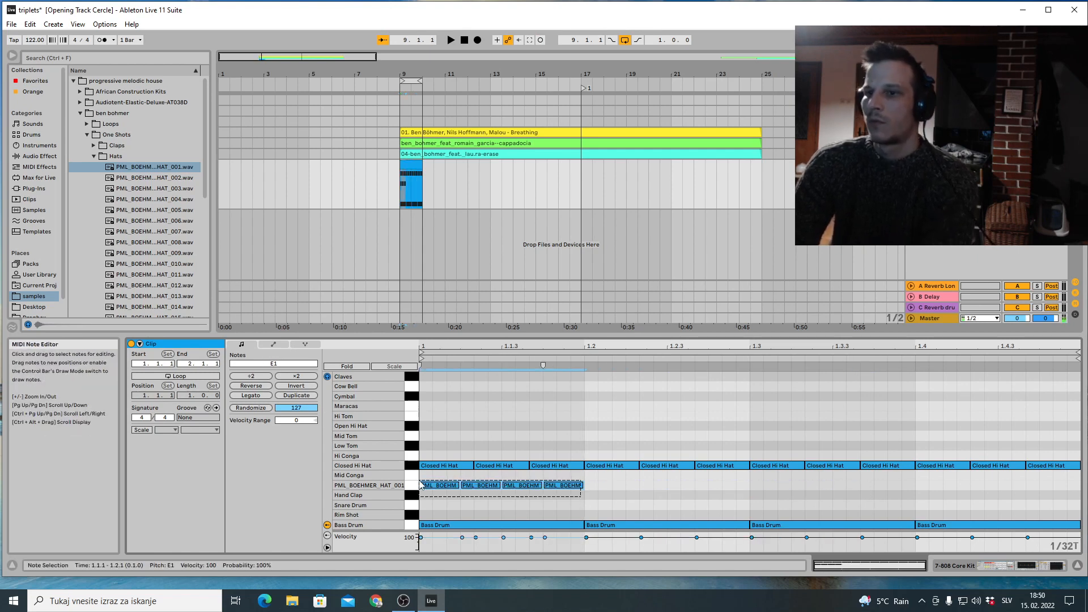
key("ctrl+d")
key("ctrl+d")
key("ctrl+d")
Deactivate all the closed hi-hat triplets and play the straight sixteenth-note hats
left_click_drag(458, 441, 1065, 469)
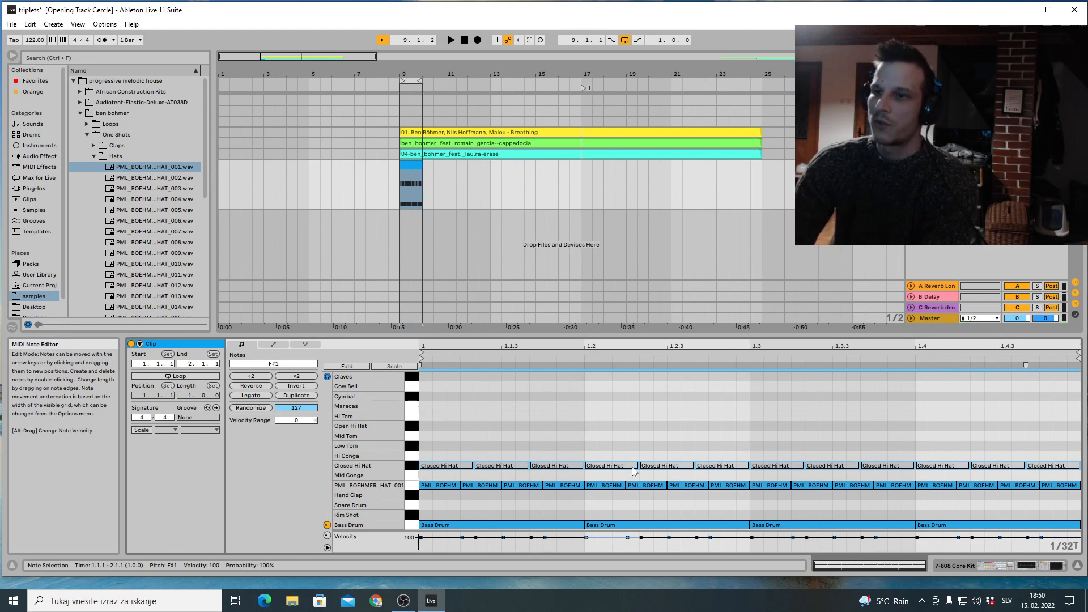
key("space")
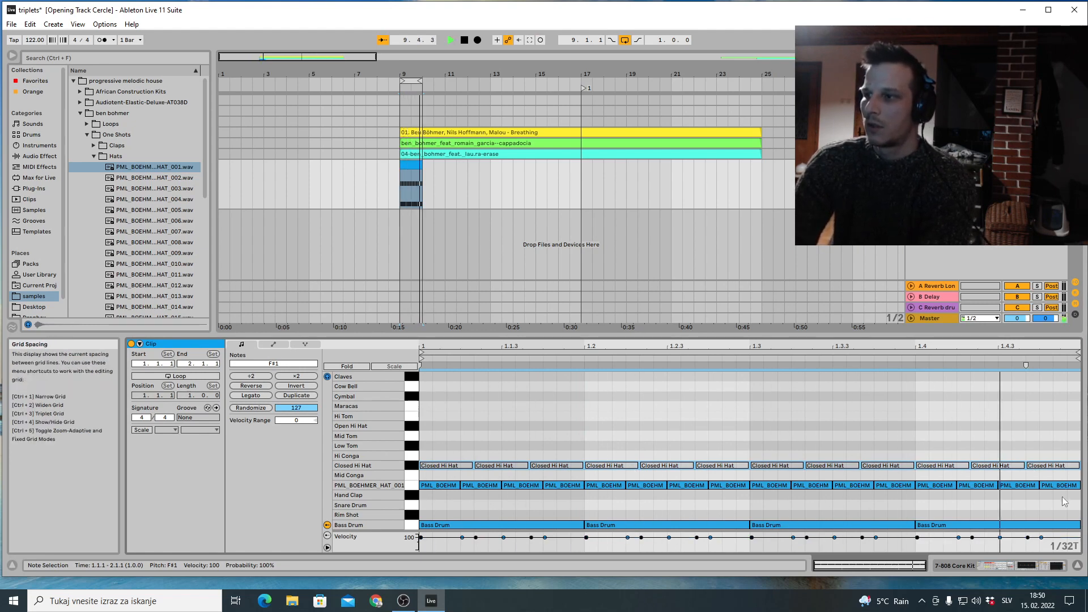
key("space")
Deactivate all the PML_BOEHMER_HAT_001 notes, reactivate the closed hi-hat triplets, and play the pattern
left_click_drag(1063, 499, 431, 483)
key("0")
left_click_drag(428, 449, 1057, 472)
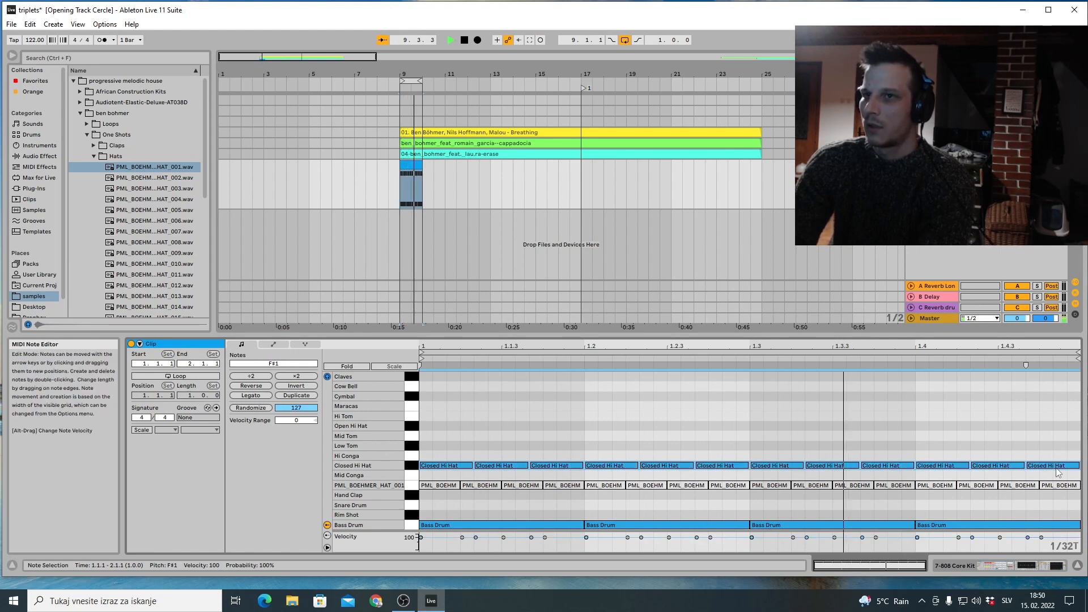
Try the closed hi-hat triplets on the PML_BOEHMER_HAT_001 row during playback and undo the move
key("Down")
key("Down")
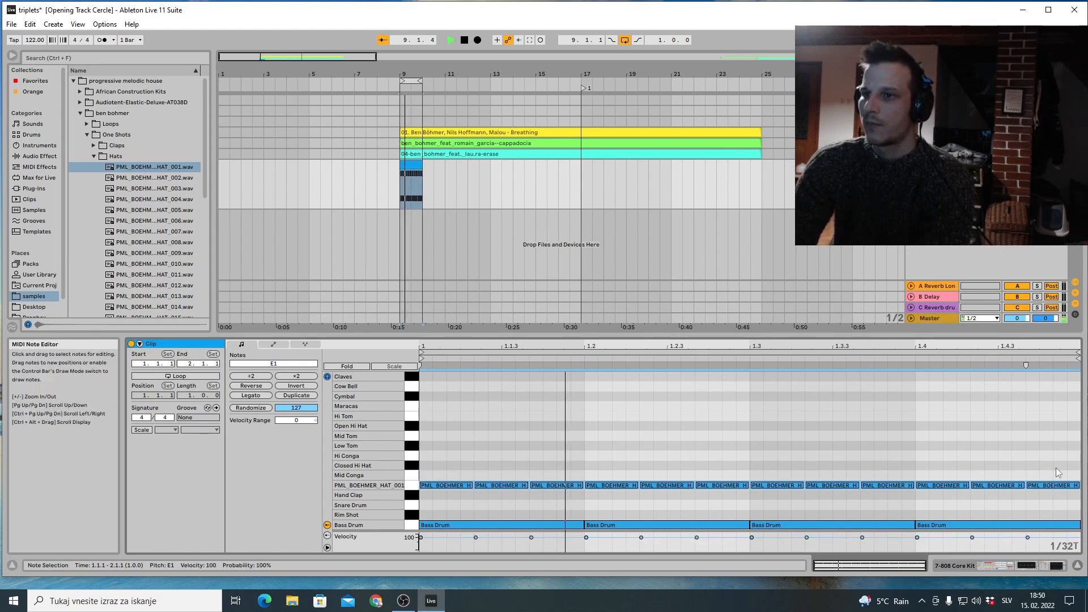
key("ctrl+z")
key("ctrl+z")
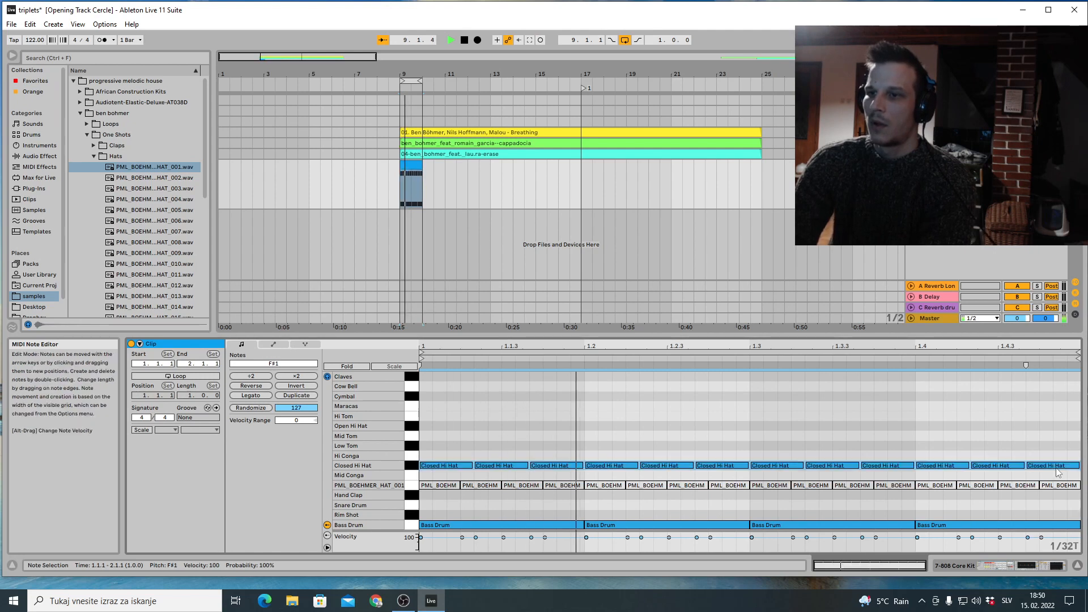
Remove the PML_BOEHMER_HAT_001 note on 1.1.3 and try nudging the following ones one triplet grid step earlier during playback
left_click(543, 506)
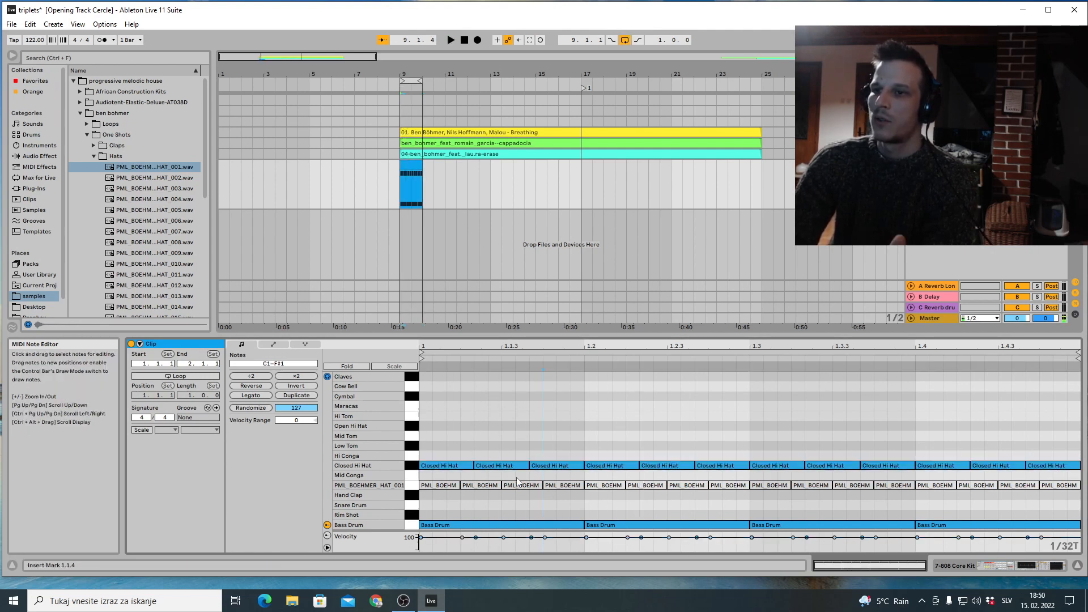
left_click(520, 485)
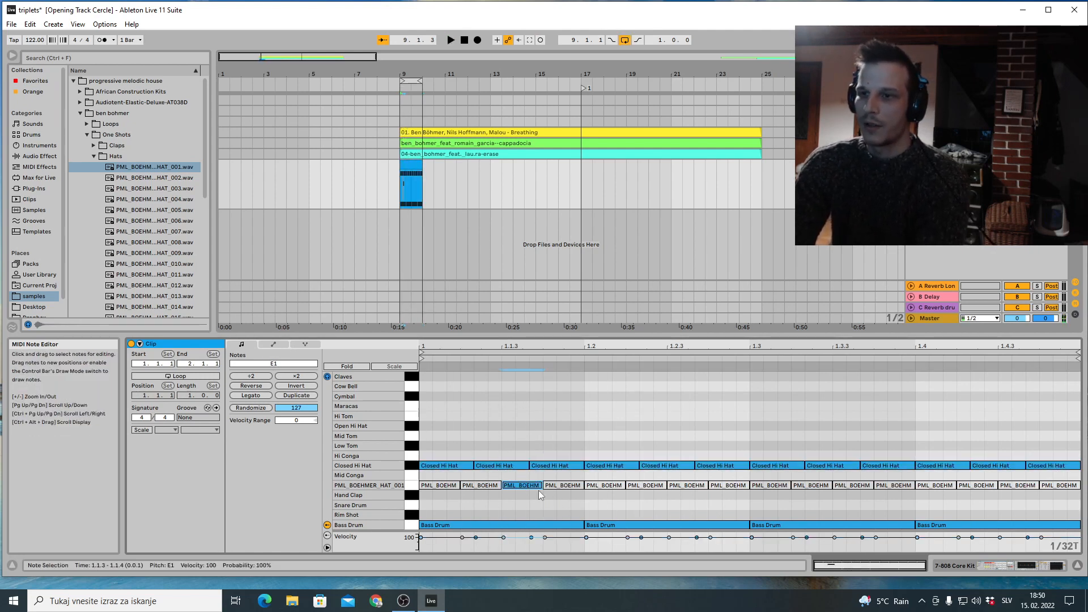
mouse_move(532, 488)
left_mouse_down()
mouse_move(1045, 487)
mouse_move(516, 487)
mouse_move(549, 491)
left_mouse_up()
key("space")
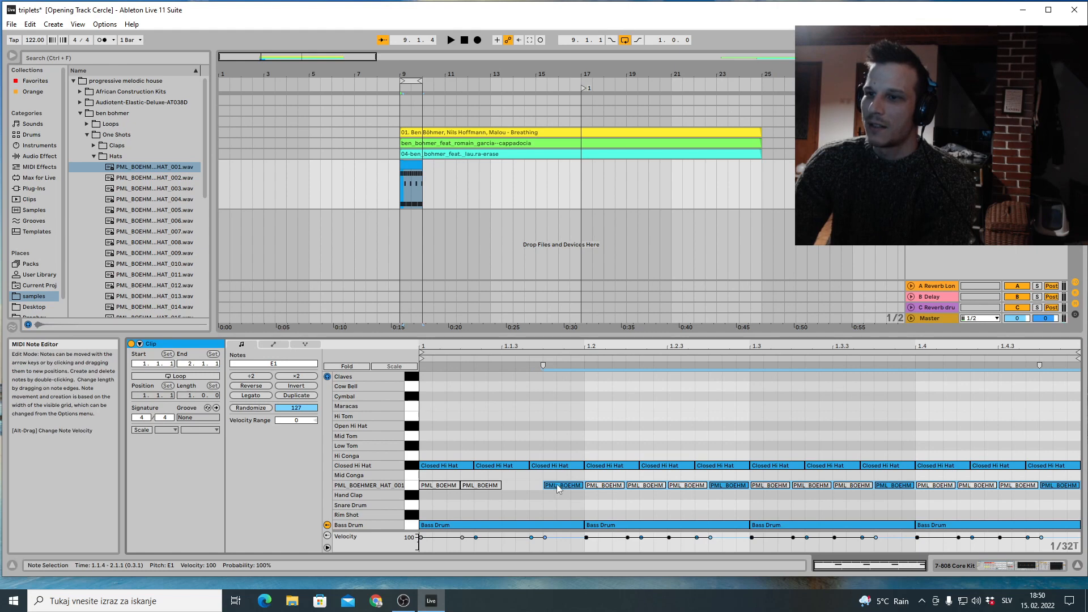
key("Left")
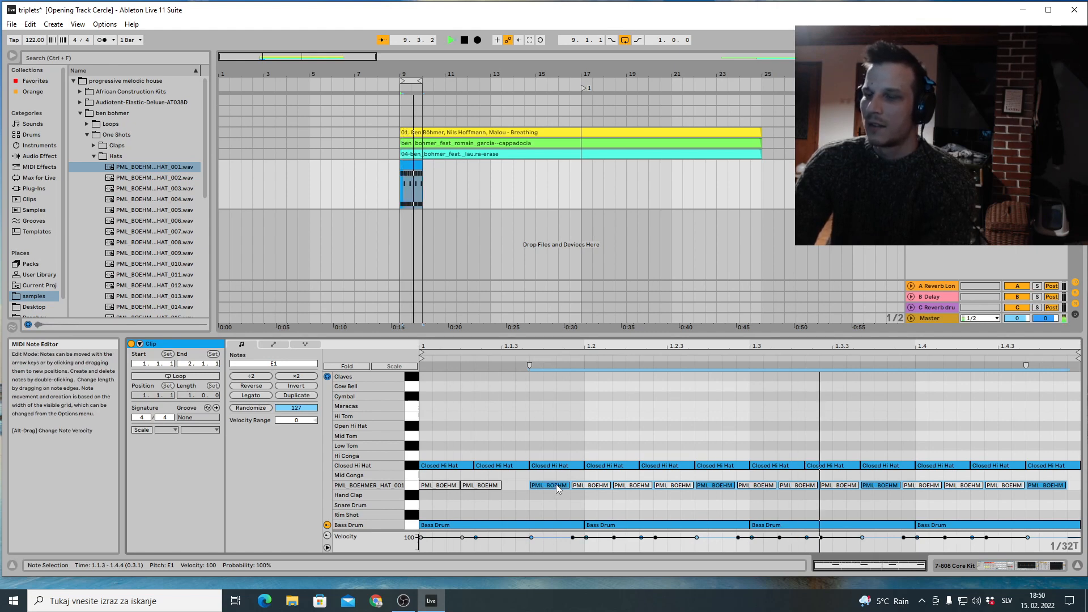
key("space")
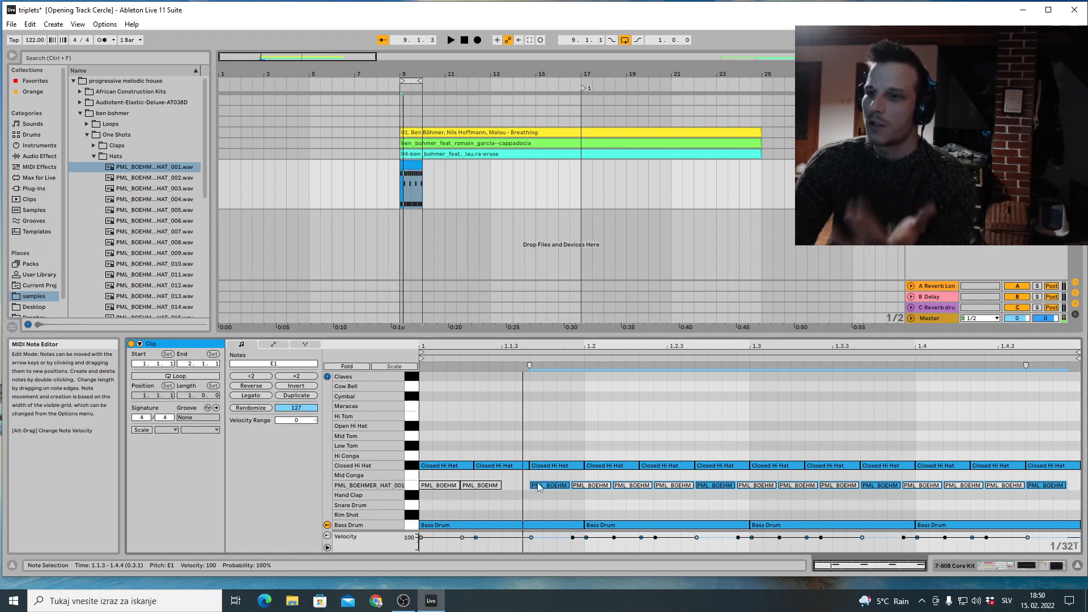
Delete the shifted PML_BOEHMER_HAT_001 notes and repeat the first two sixteenths, reactivated, across the whole bar
mouse_move(1045, 504)
left_mouse_down()
mouse_move(469, 497)
mouse_move(493, 497)
left_mouse_up()
key("Delete")
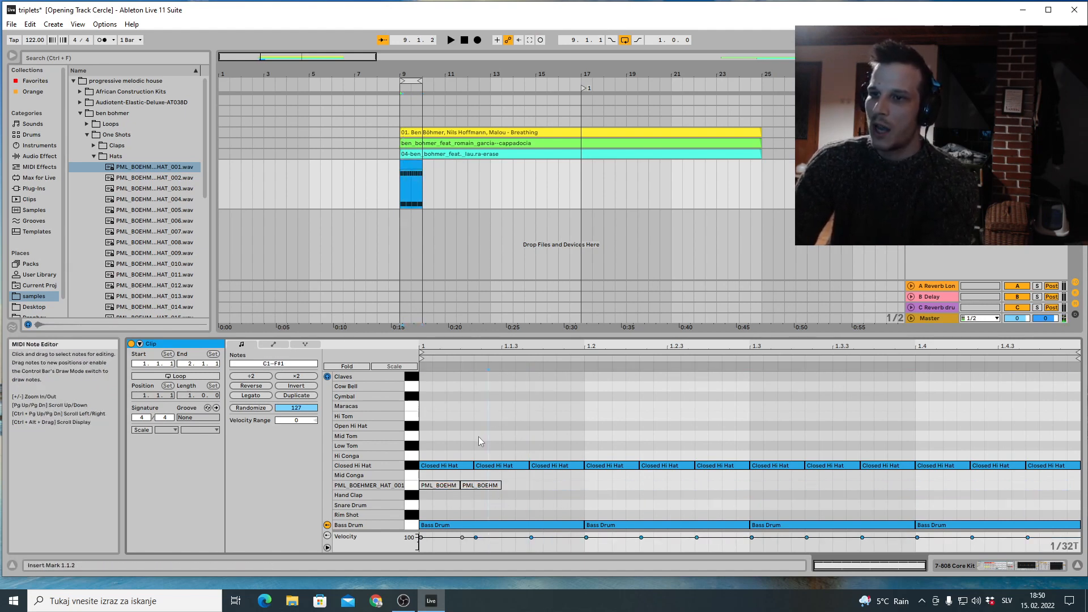
left_click_drag(479, 441, 1054, 481)
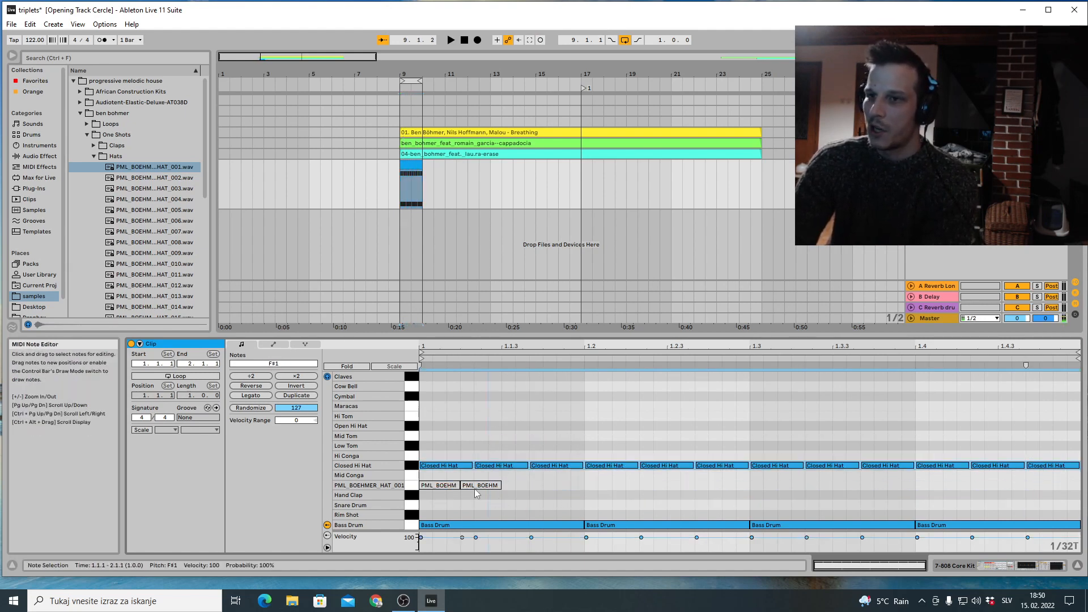
left_click_drag(478, 492, 453, 492)
key("ctrl+d")
key("ctrl+d")
key("ctrl+d")
key("ctrl+d")
key("ctrl+d")
key("ctrl+d")
key("ctrl+d")
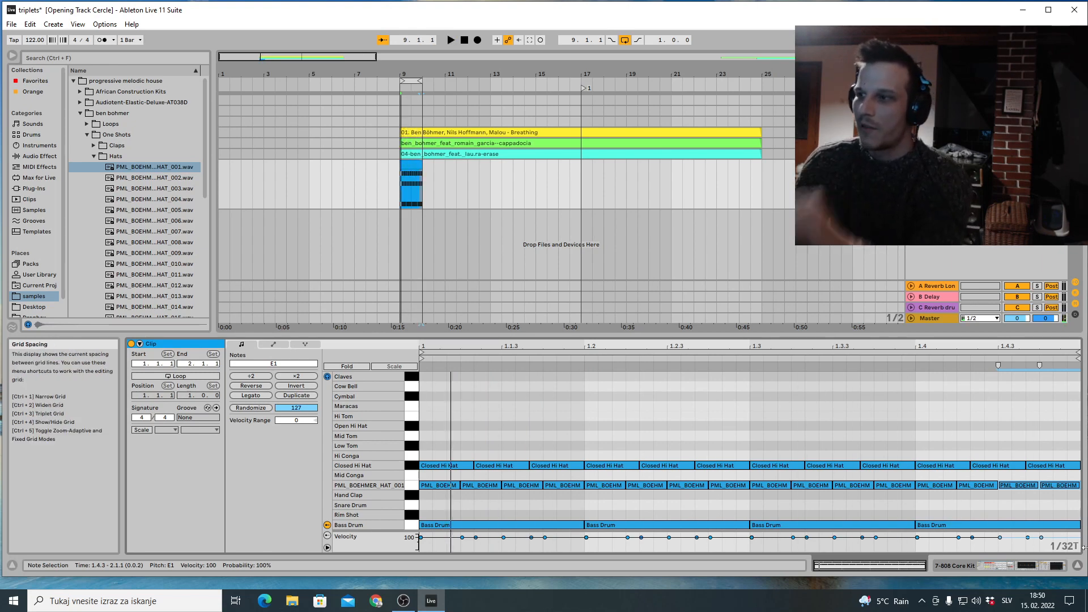
Delete all the PML_BOEHMER_HAT_001 notes from the clip and show the drum track's devices
left_click_drag(1052, 501, 423, 482)
key("Delete")
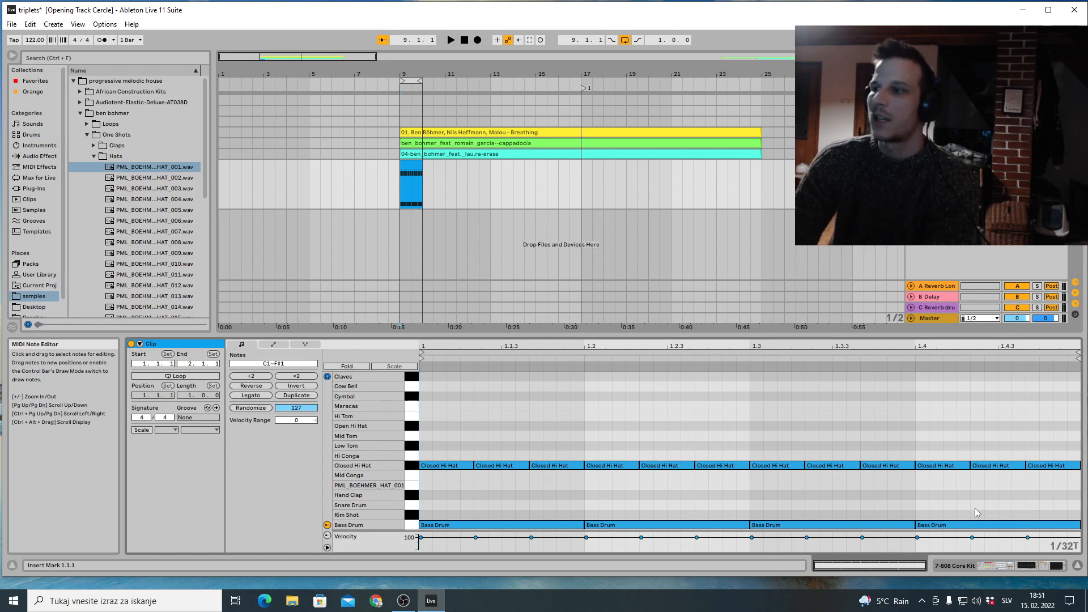
left_click(982, 564)
Unfold and solo the Breathing track, and extend the loop to eight bars, from bar 9 to bar 17, for playback
left_click(911, 133)
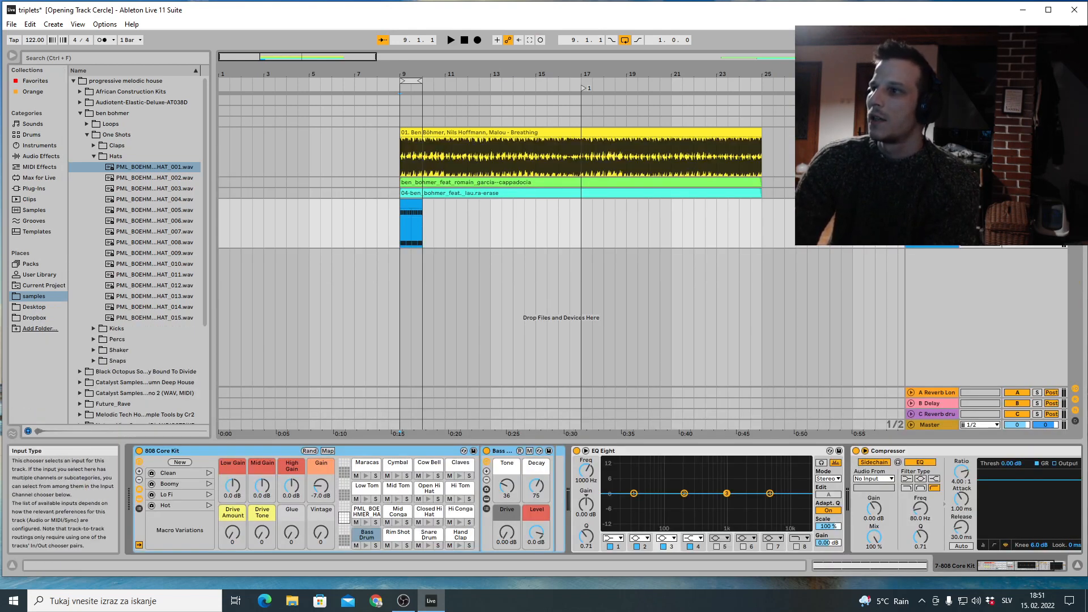
left_click(1037, 133)
key("space")
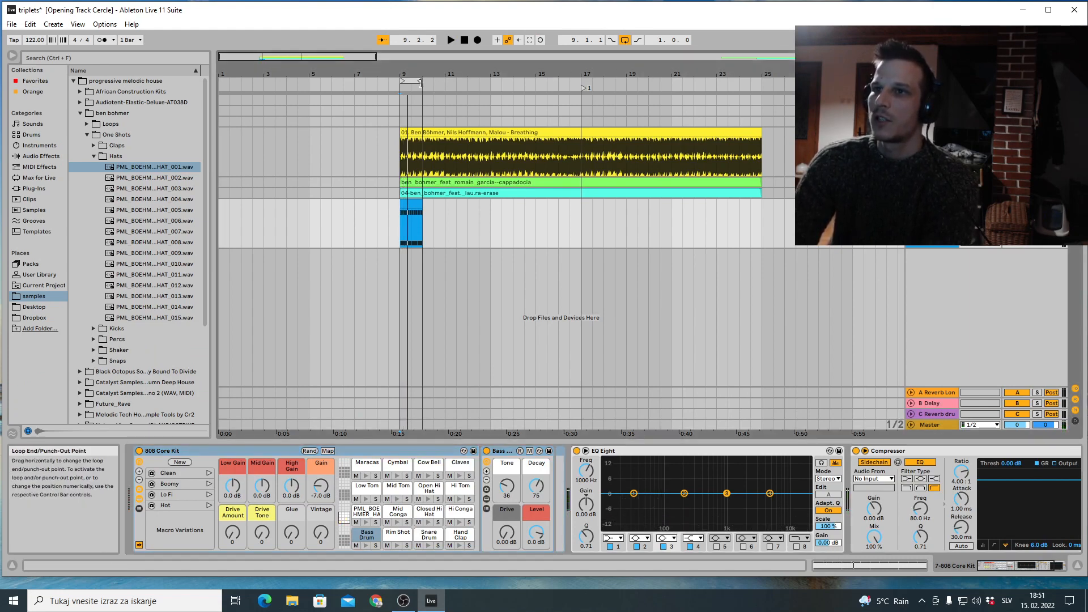
left_click_drag(420, 81, 584, 80)
key("space")
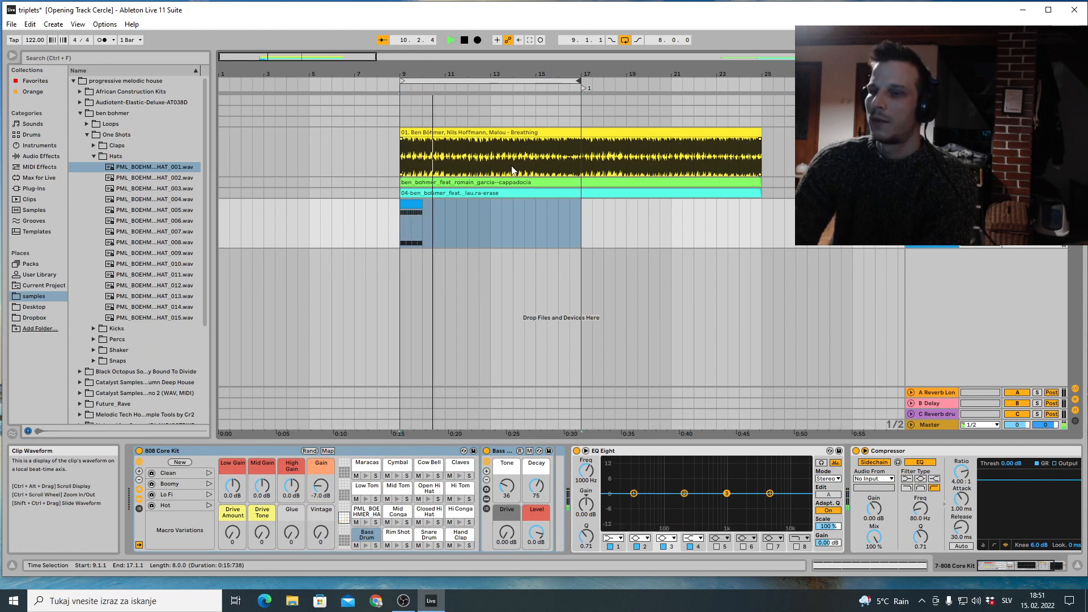
key("space")
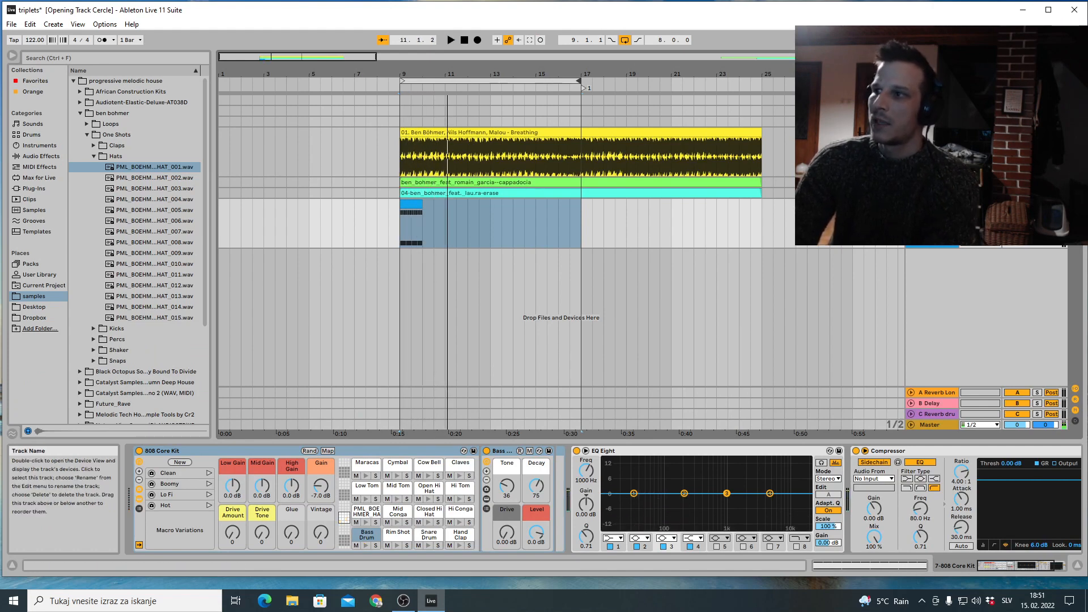
Play the arrangement from the 808 drum clip at bar 9 and view the Breathing clip's waveform
left_click(412, 200)
key("space")
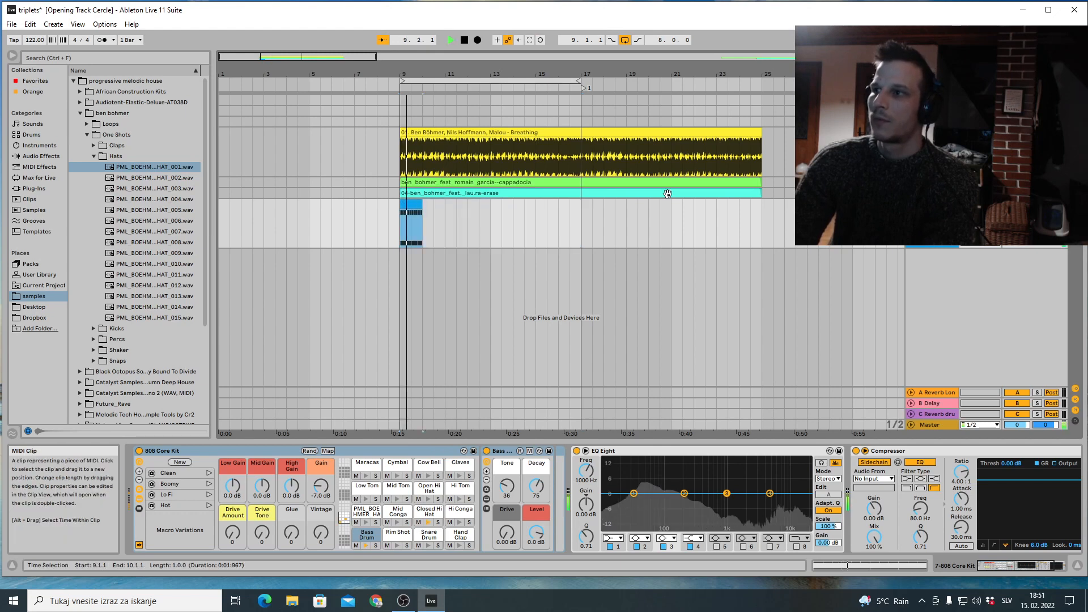
key("space")
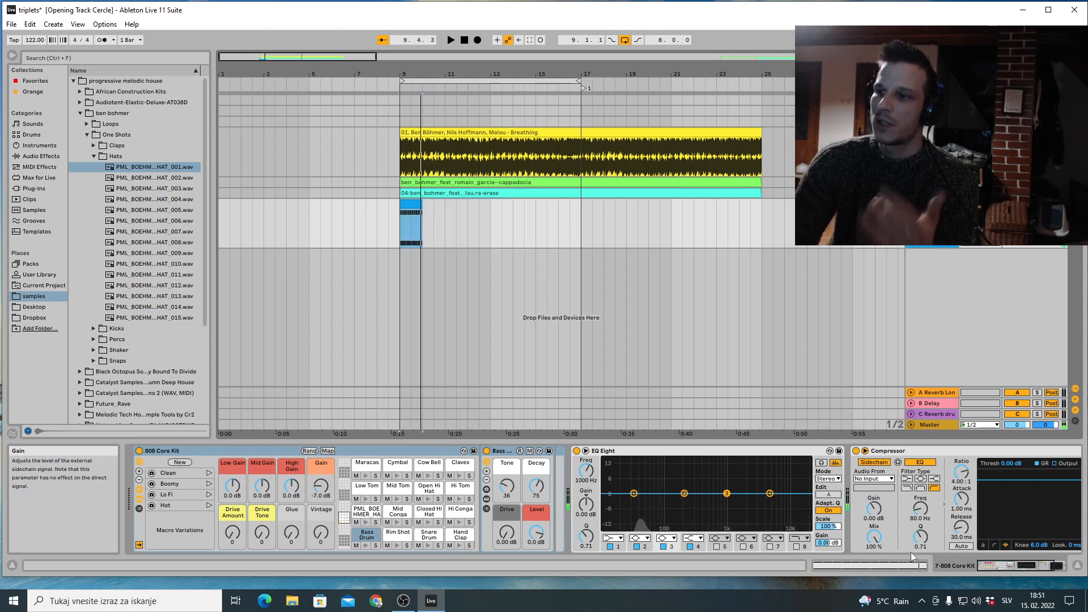
left_click(501, 129)
double_click(501, 132)
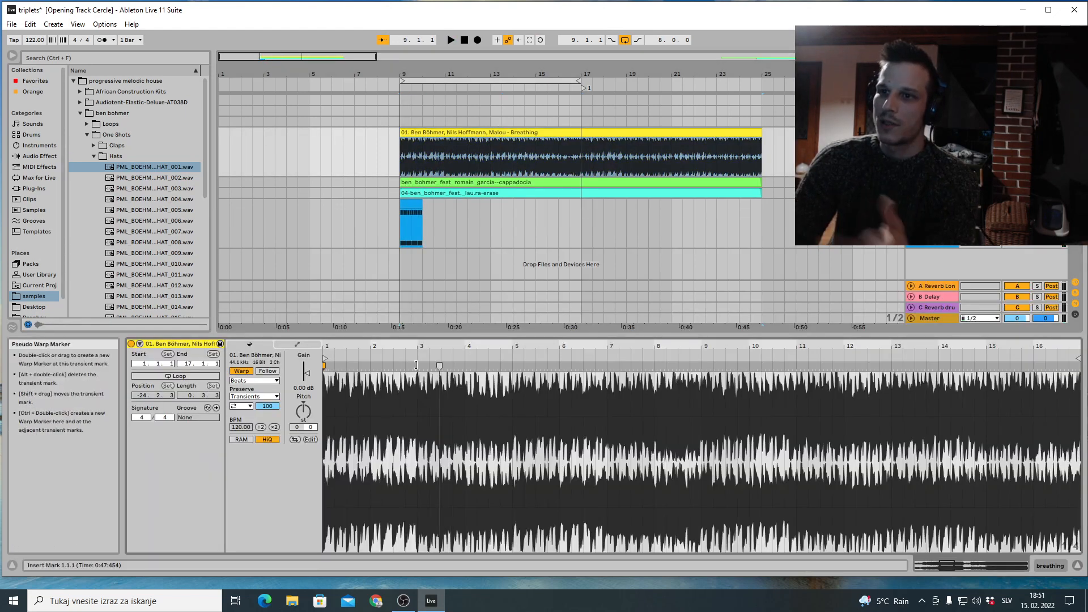
left_click(1042, 564)
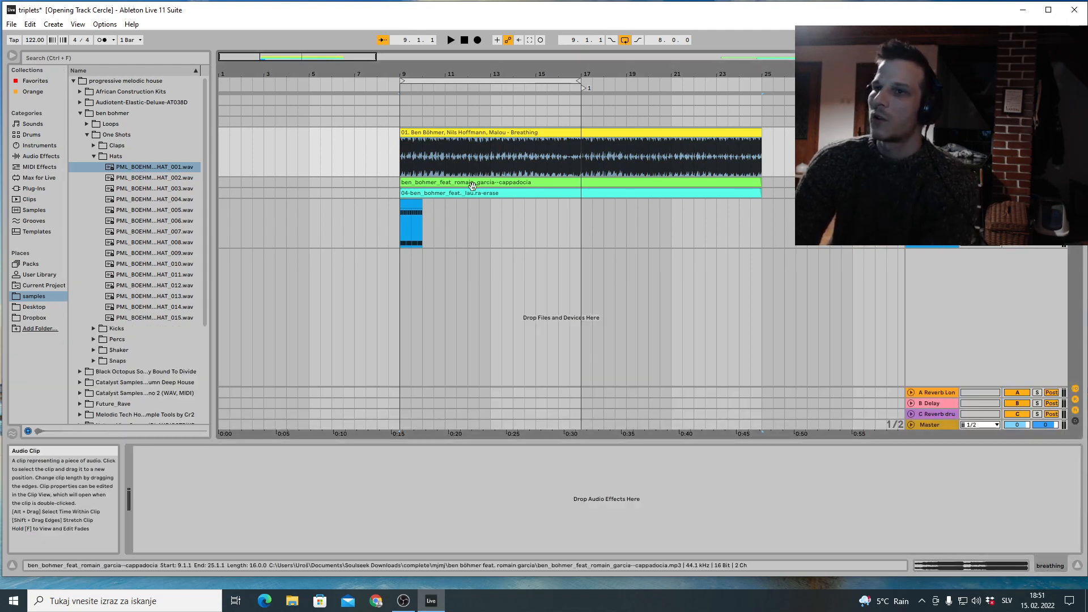
Check the drum clip's triplet notes, solo the 808 drum track and play the eight-bar loop
left_click(406, 207)
key("space")
double_click(406, 207)
key("space")
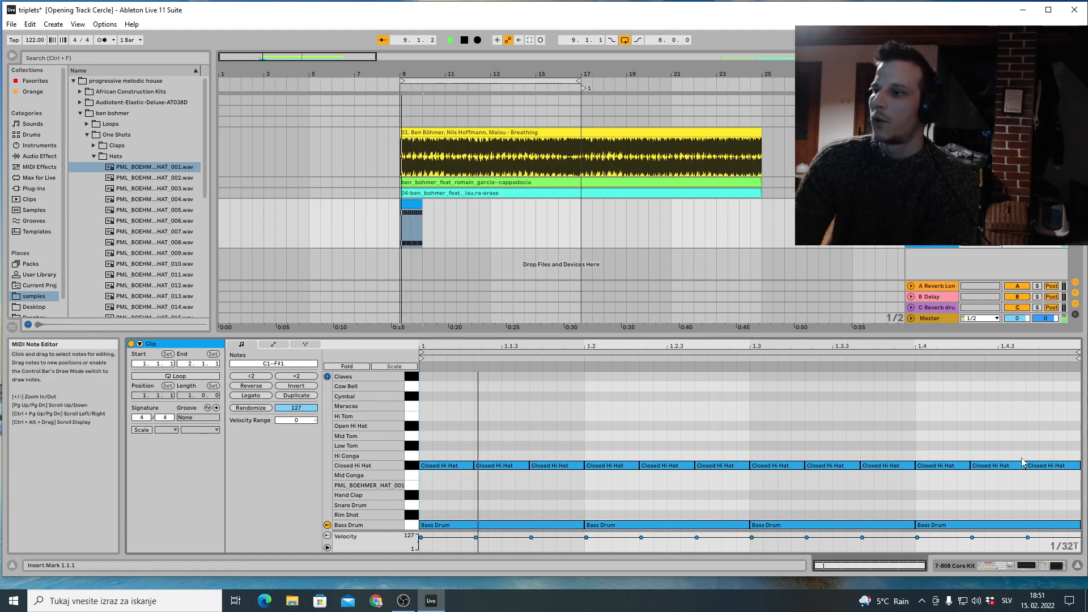
key("space")
left_click(1042, 563)
key("space")
left_click(1037, 204)
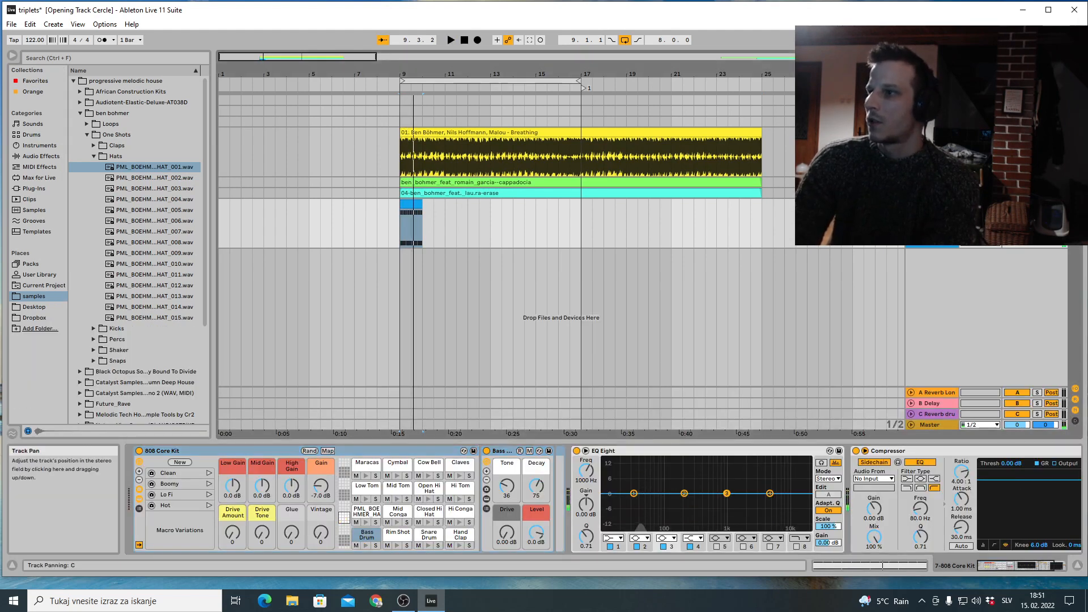
key("space")
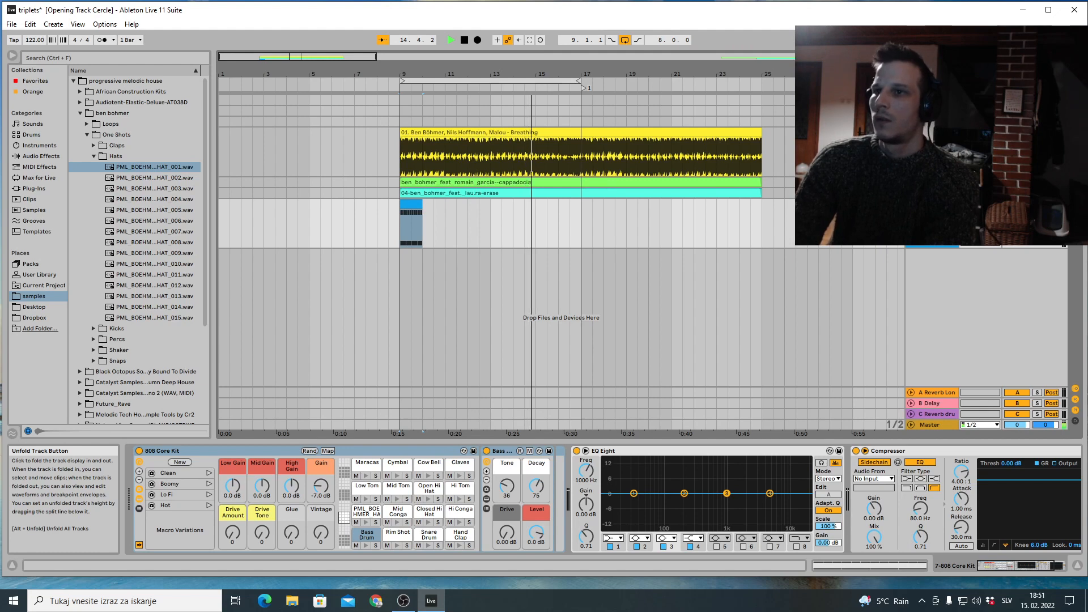
Fold the Breathing track, unfold the cappadocia track and play its clip from bar 9
left_click(911, 133)
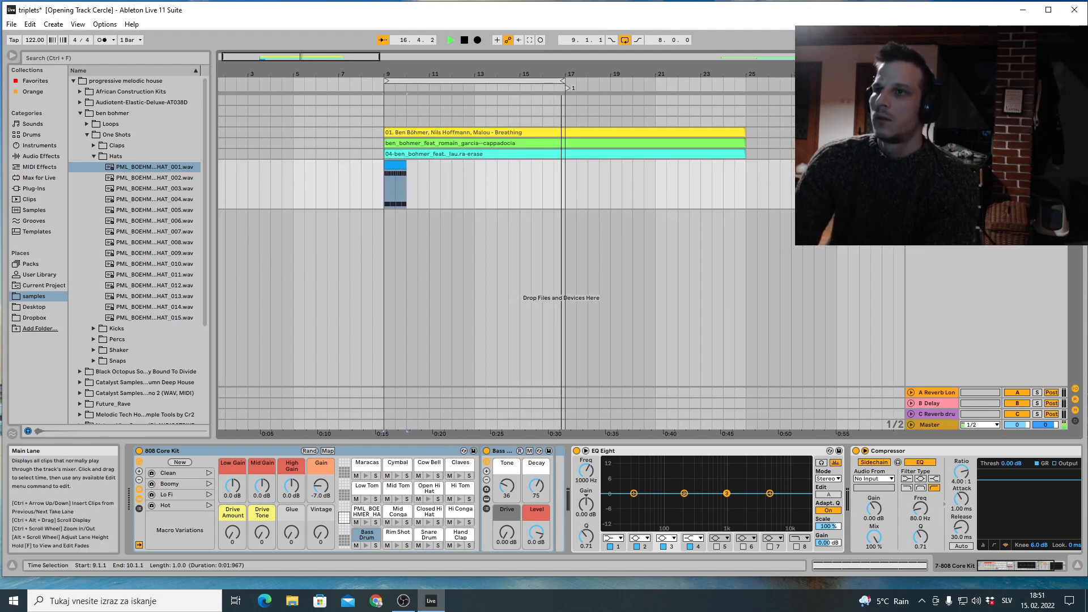
key("space")
left_click_drag(538, 70, 521, 77)
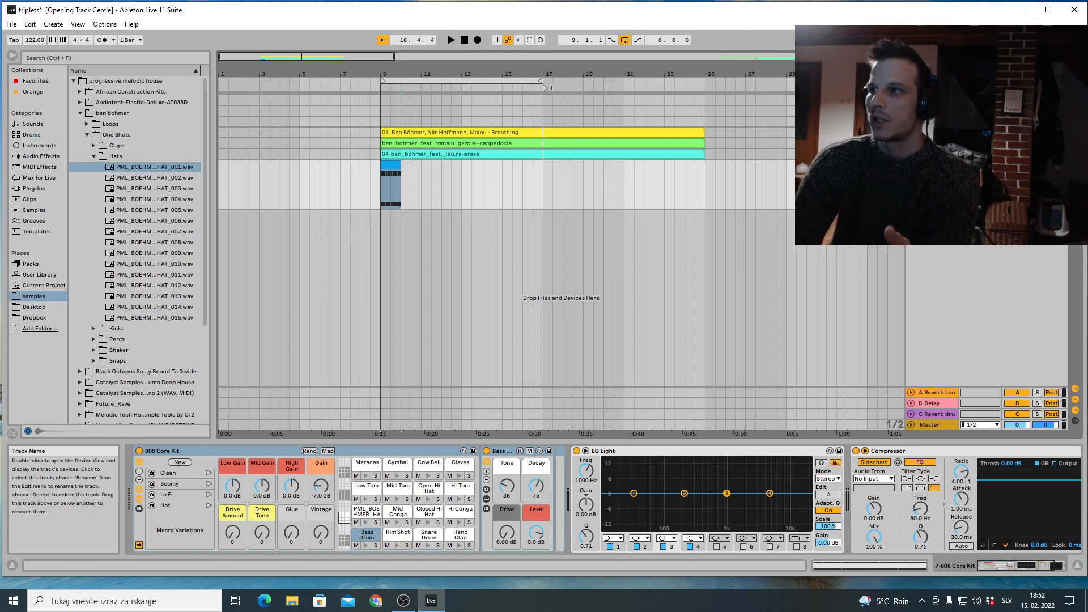
left_click(911, 143)
left_click(517, 145)
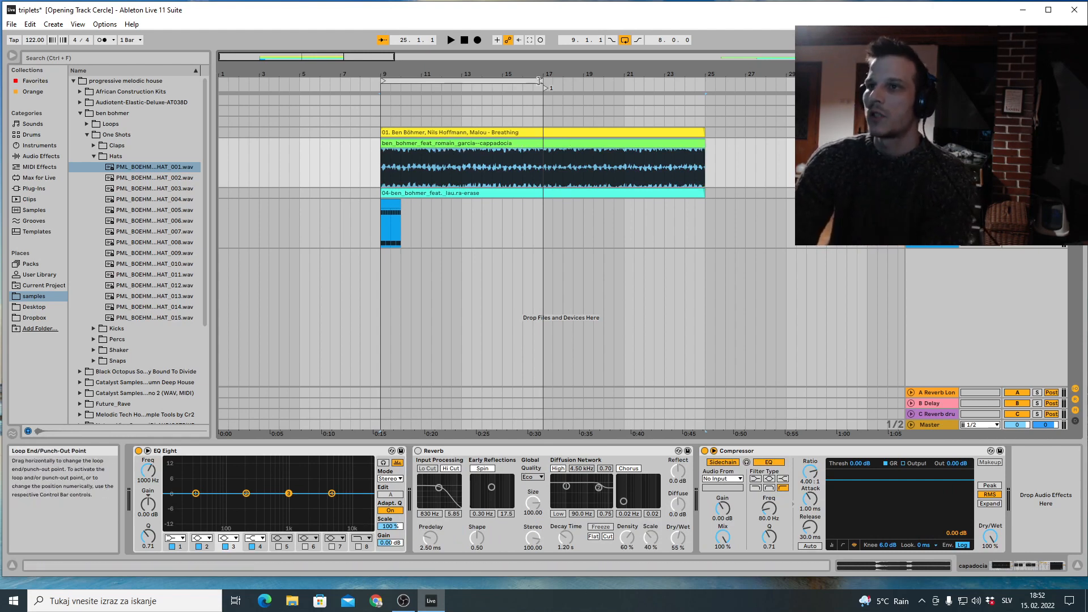
left_click_drag(542, 81, 545, 55)
key("space")
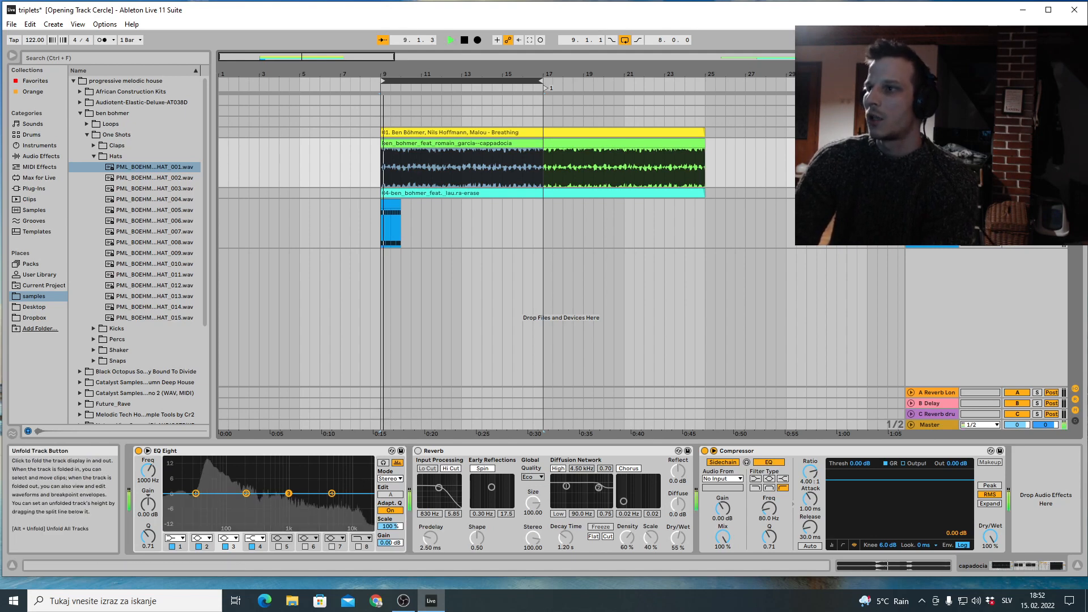
key("space")
Extend the end of the first cappadocia clip to about bar 88 during playback
left_click(680, 144)
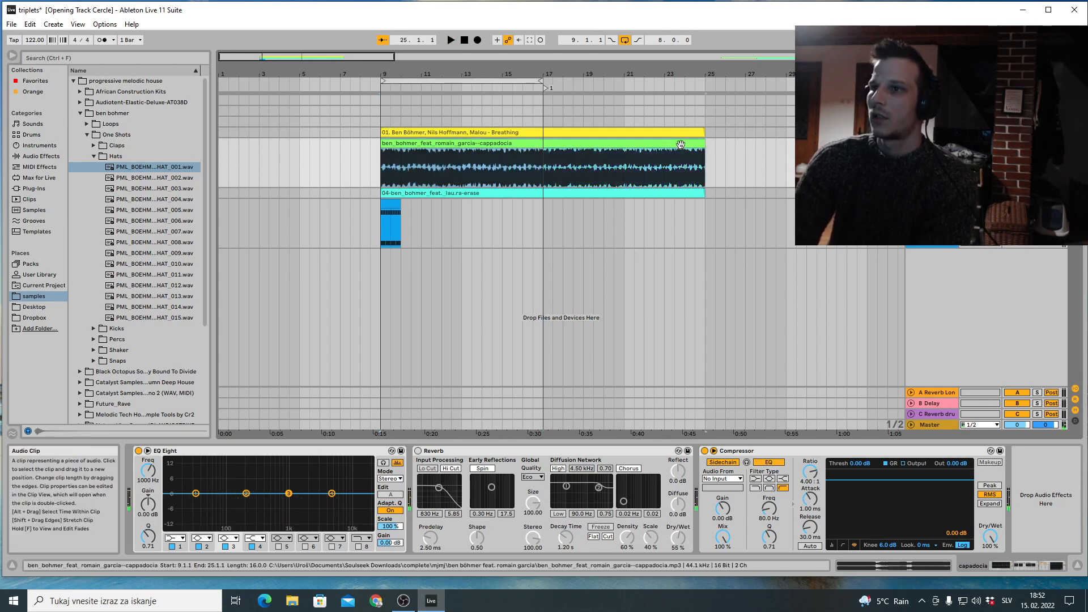
left_click_drag(704, 143, 816, 143)
left_click_drag(736, 74, 735, 34)
key("space")
left_click_drag(330, 74, 422, 90)
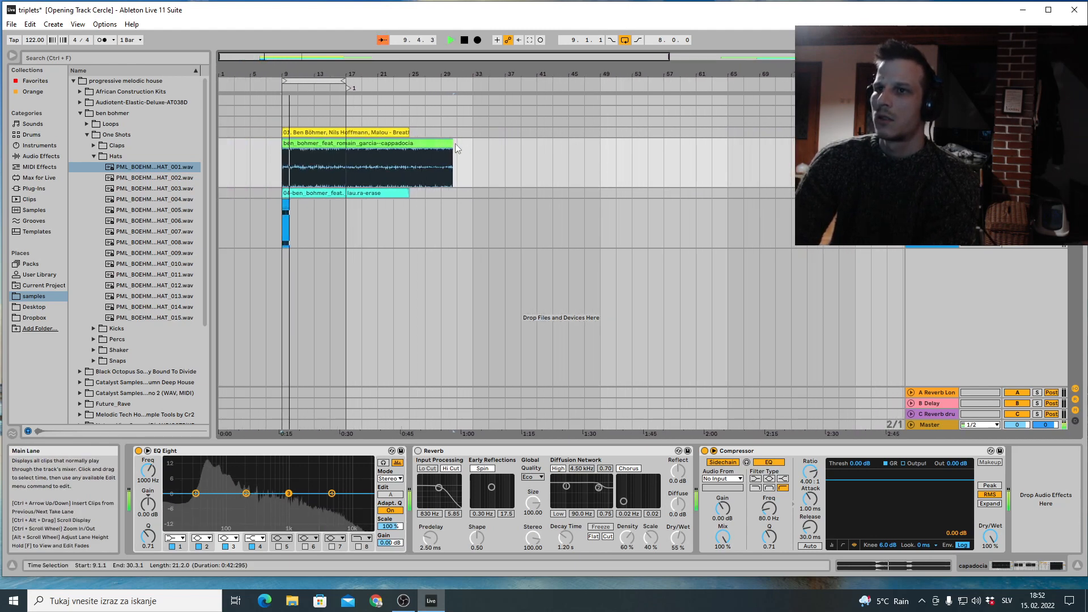
left_click_drag(452, 143, 838, 144)
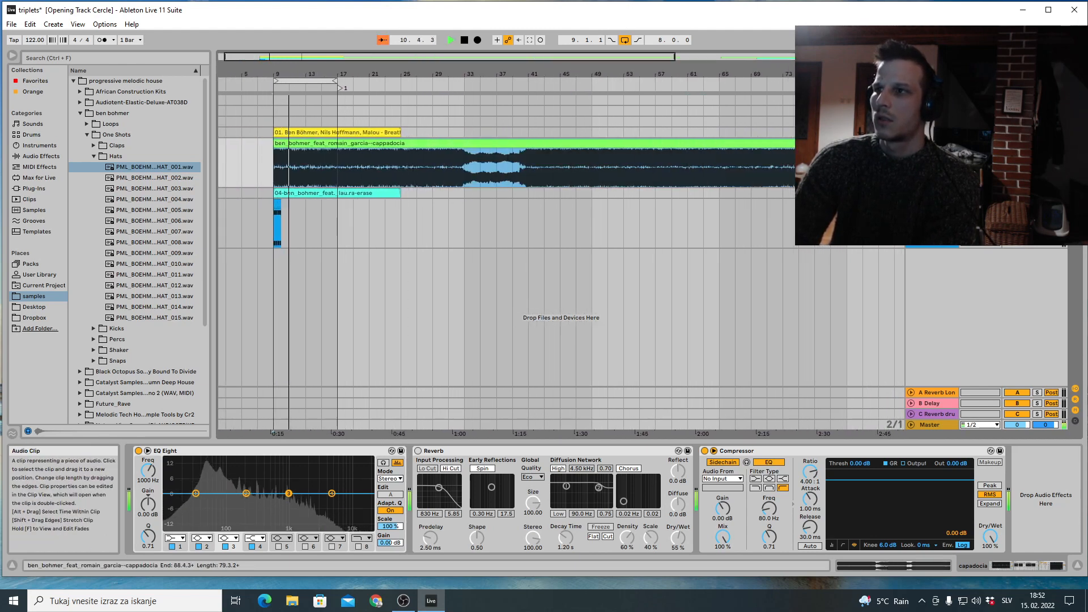
left_click_drag(753, 74, 742, 51)
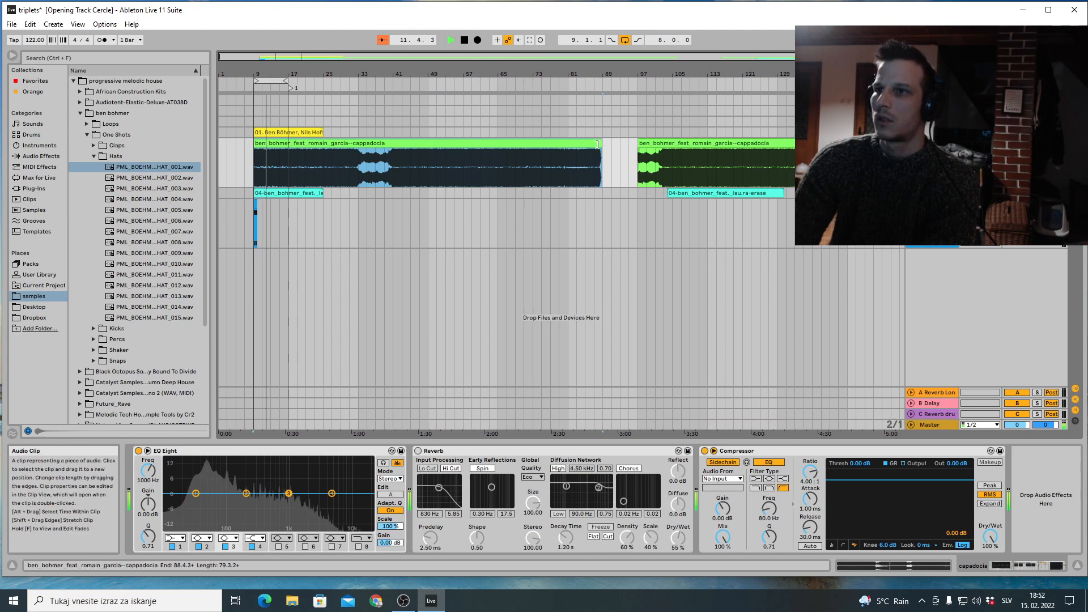
key("space")
Extend the start of the cappadocia clip back to 3.1.1
left_click_drag(250, 74, 253, 107)
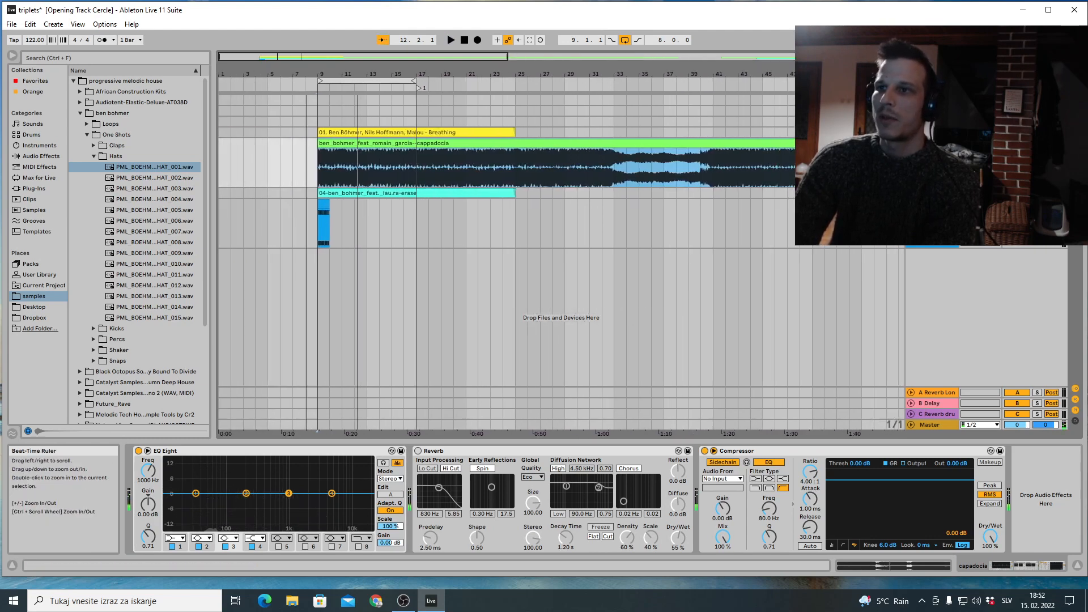
left_click_drag(318, 143, 243, 143)
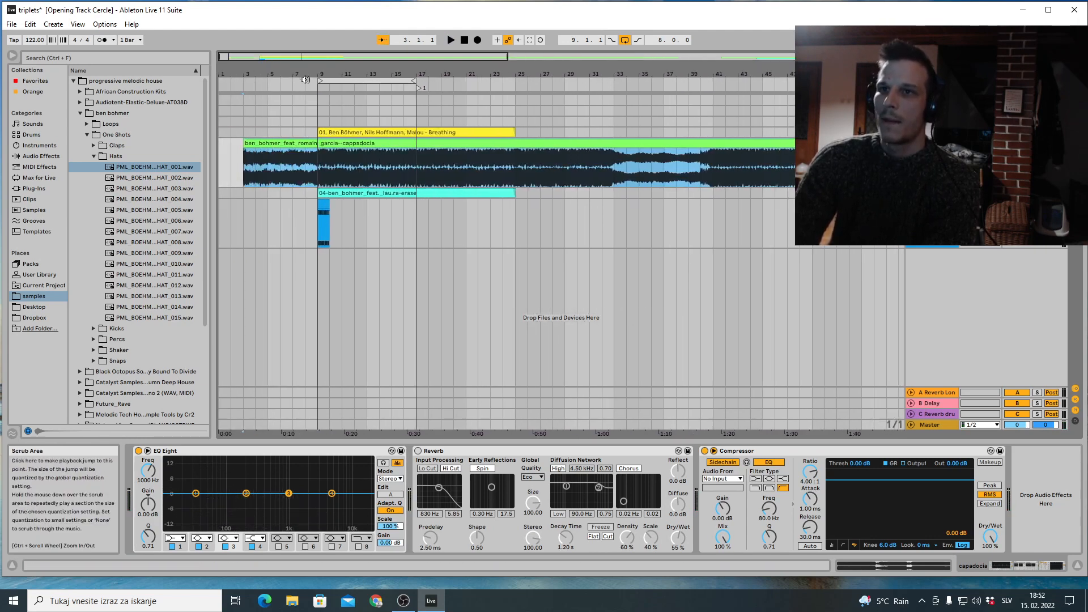
left_click_drag(302, 74, 300, 45)
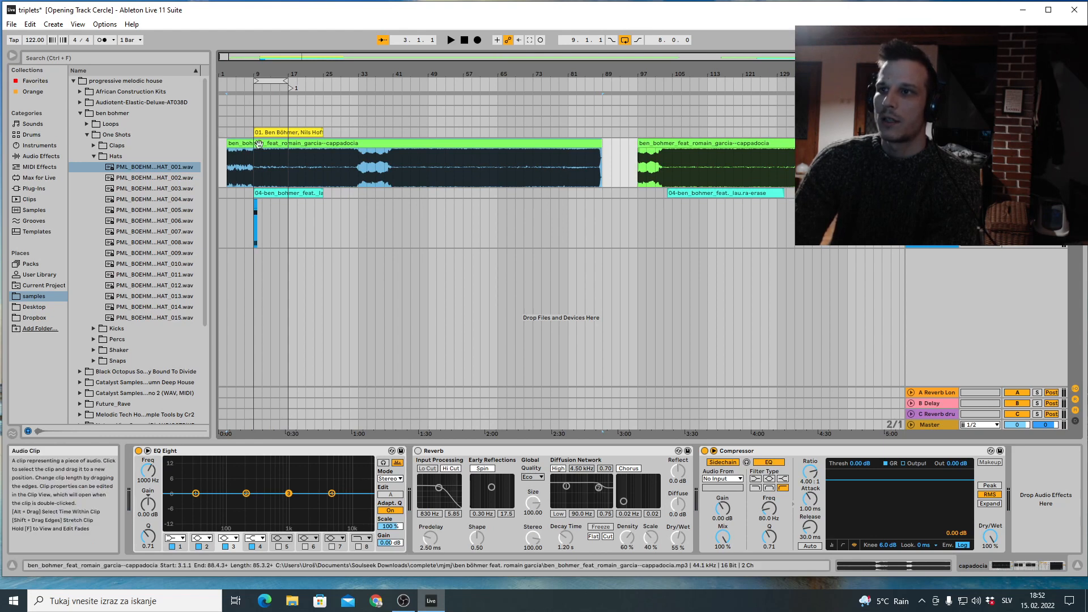
Reveal more of the cappadocia clip's earlier audio and place the clip's start at 9.1.1 for playback
left_click_drag(258, 144, 220, 143)
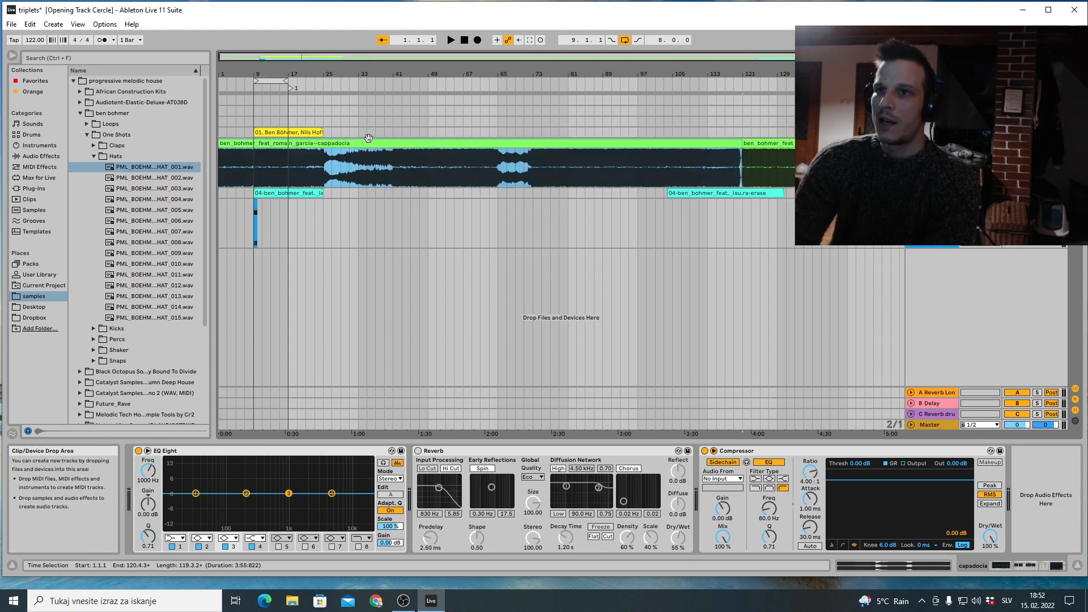
left_click_drag(368, 138, 410, 144)
mouse_move(262, 144)
left_mouse_down()
mouse_move(240, 144)
mouse_move(254, 144)
left_mouse_up()
key("space")
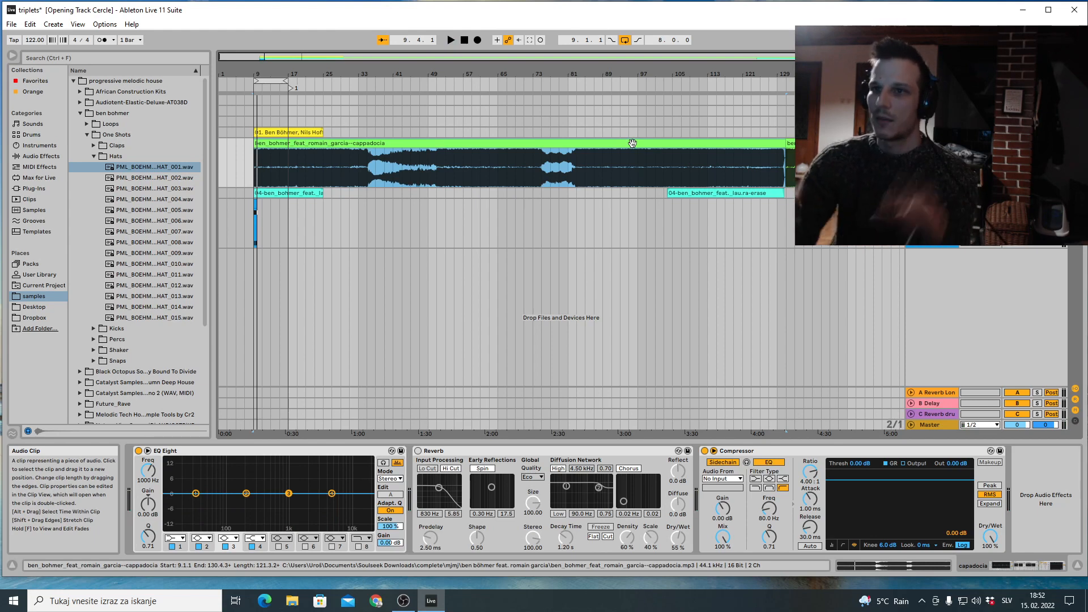
Trim the cappadocia clip's opening so its first louder section begins at 9.1.1, and play the loop
key("space")
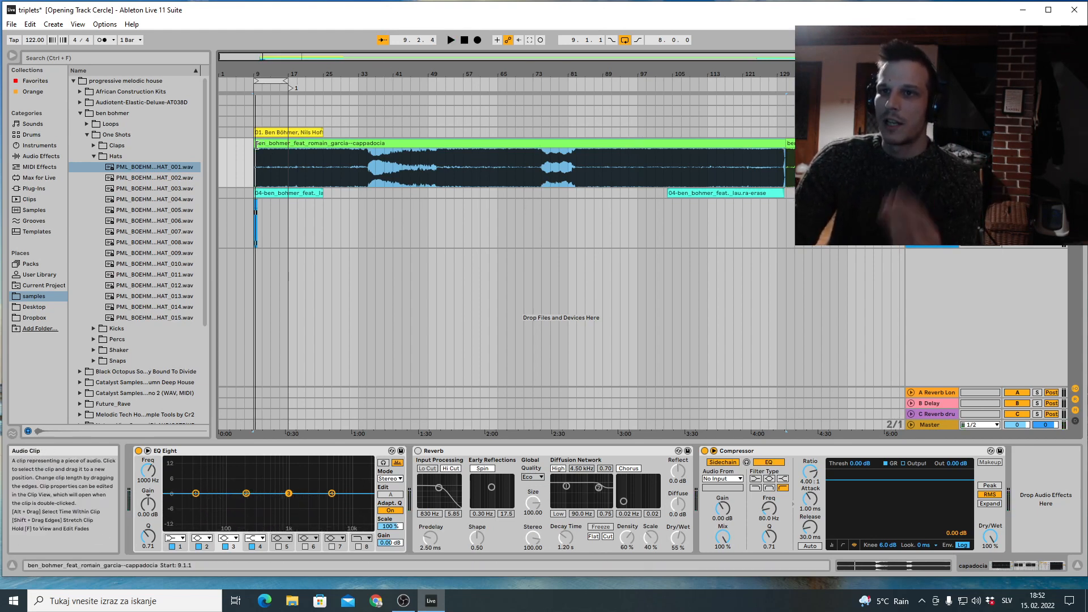
left_click_drag(255, 143, 282, 139)
key("space")
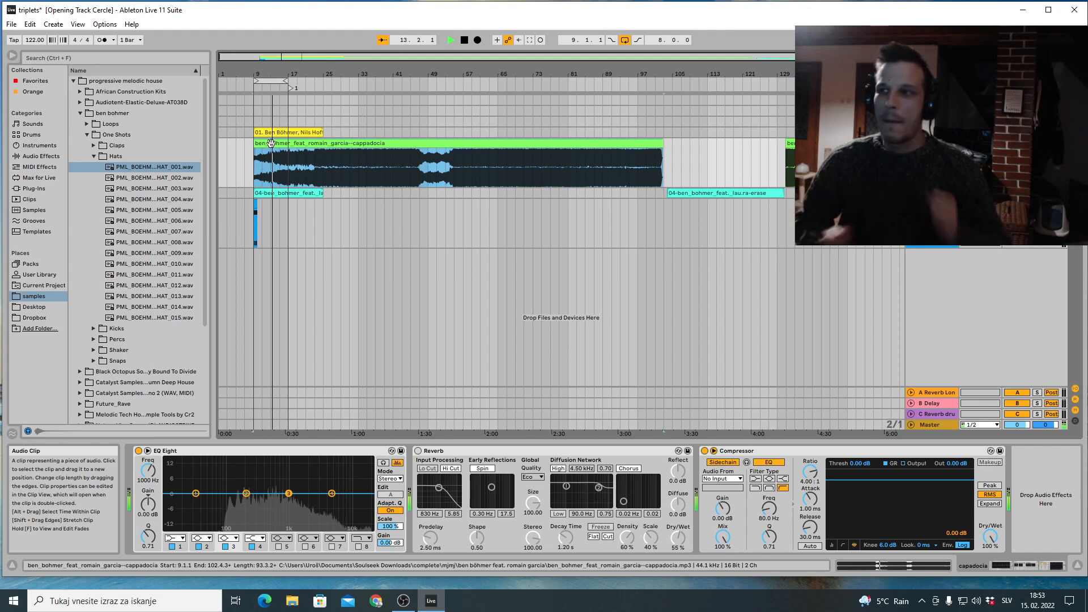
Play the cappadocia clip from 25.1.1 to check its section after the loop, then stop playback
key("space")
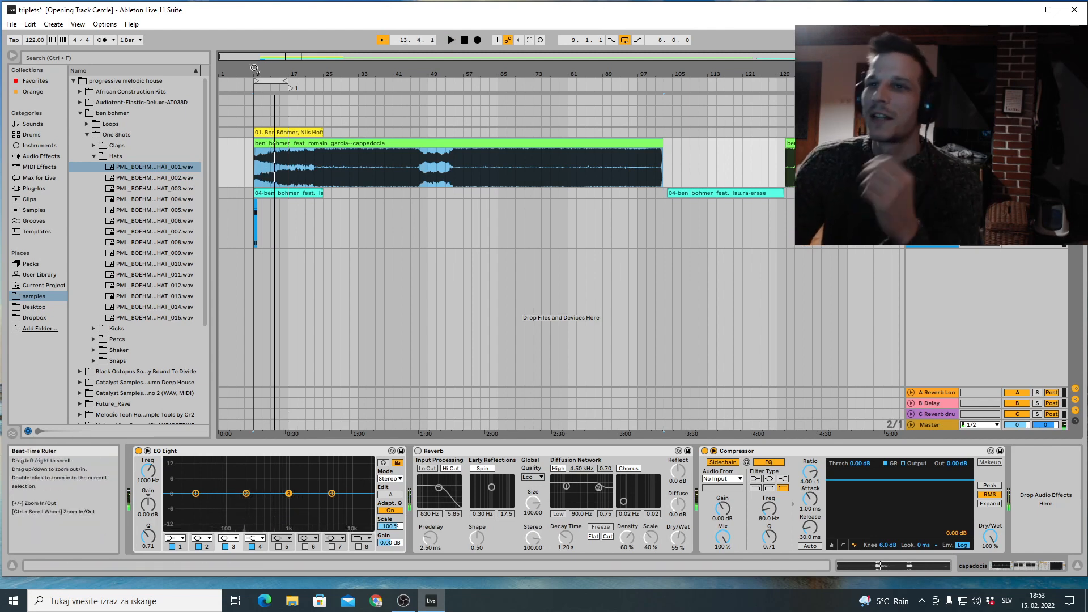
left_click_drag(255, 74, 255, 113)
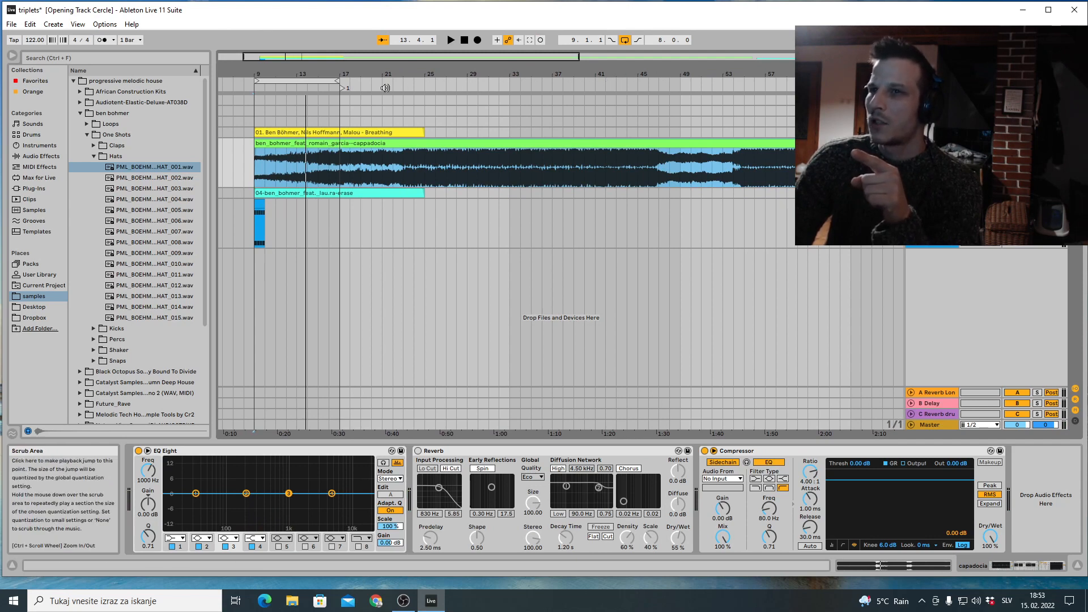
left_click(415, 88)
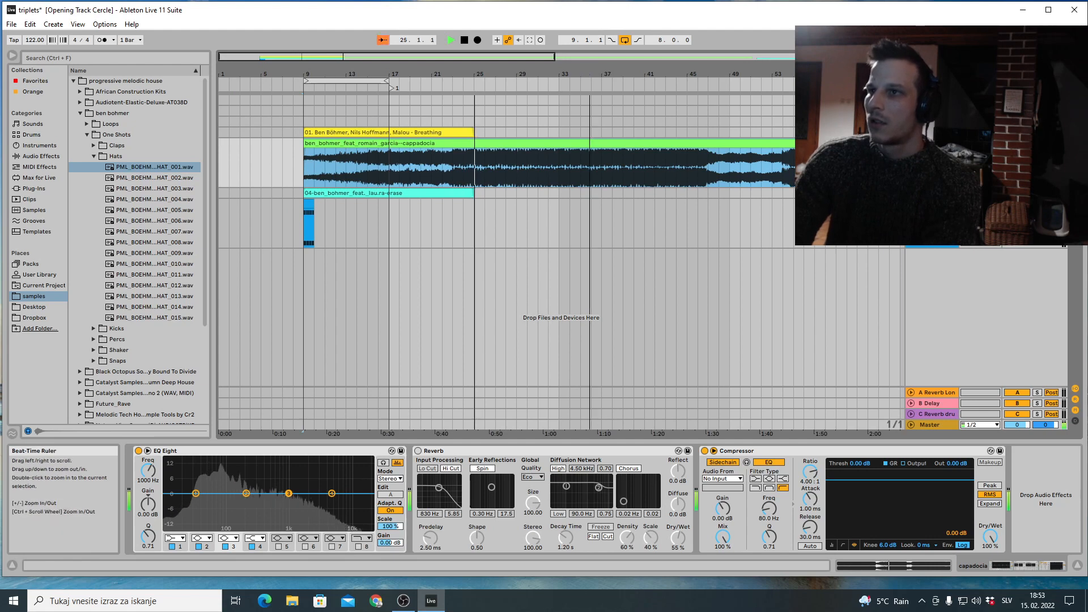
left_click_drag(498, 75, 498, 59)
key("space")
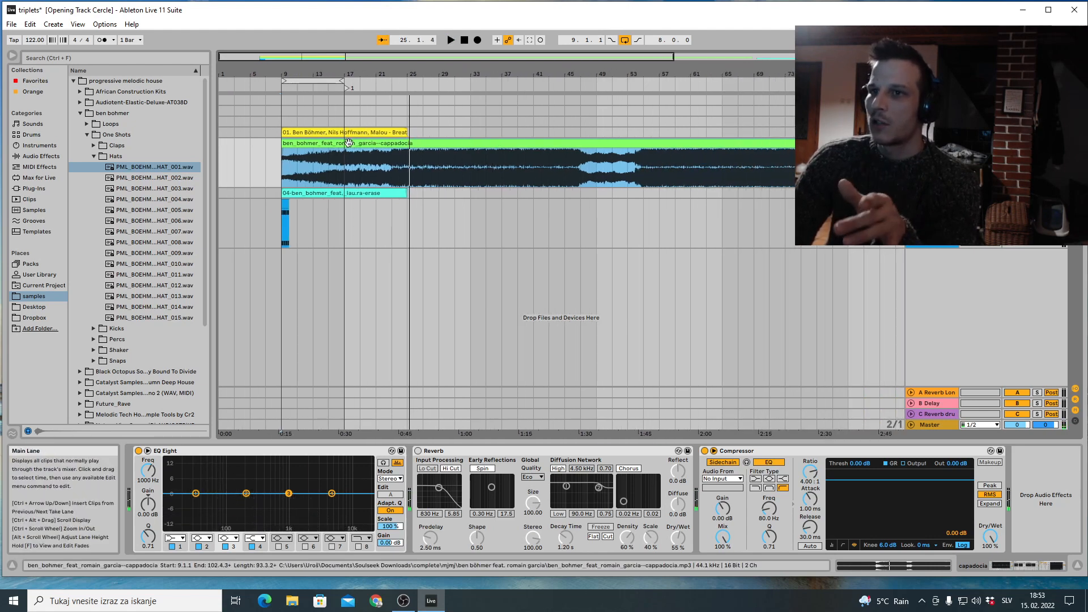
Trim the cappadocia clip so its section from bar 53 begins at 9.1.1, and play the loop
mouse_move(286, 146)
left_mouse_down()
mouse_move(625, 158)
mouse_move(303, 143)
left_mouse_up()
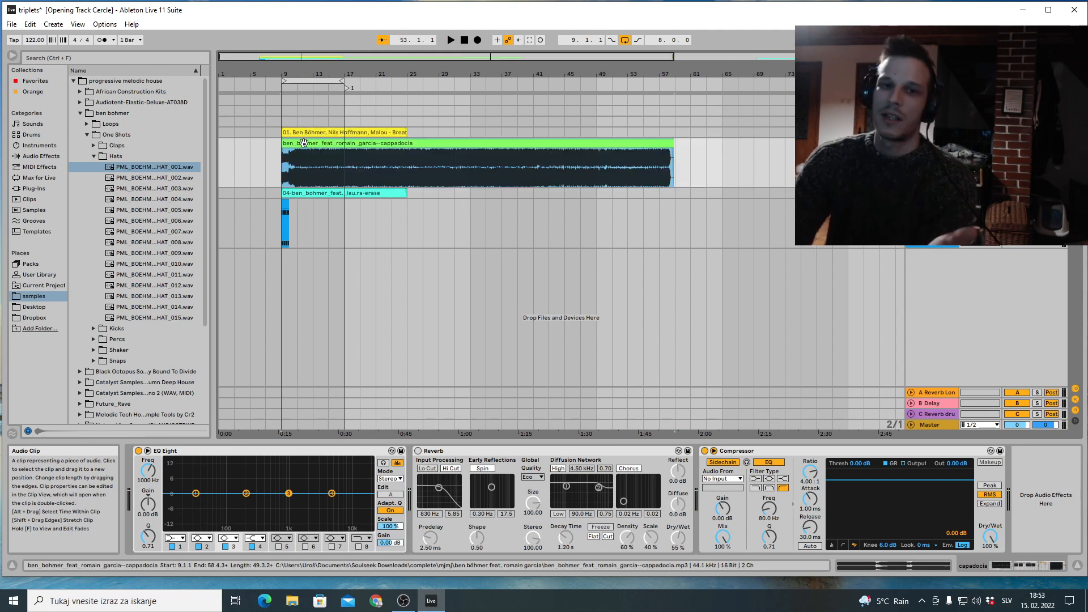
key("space")
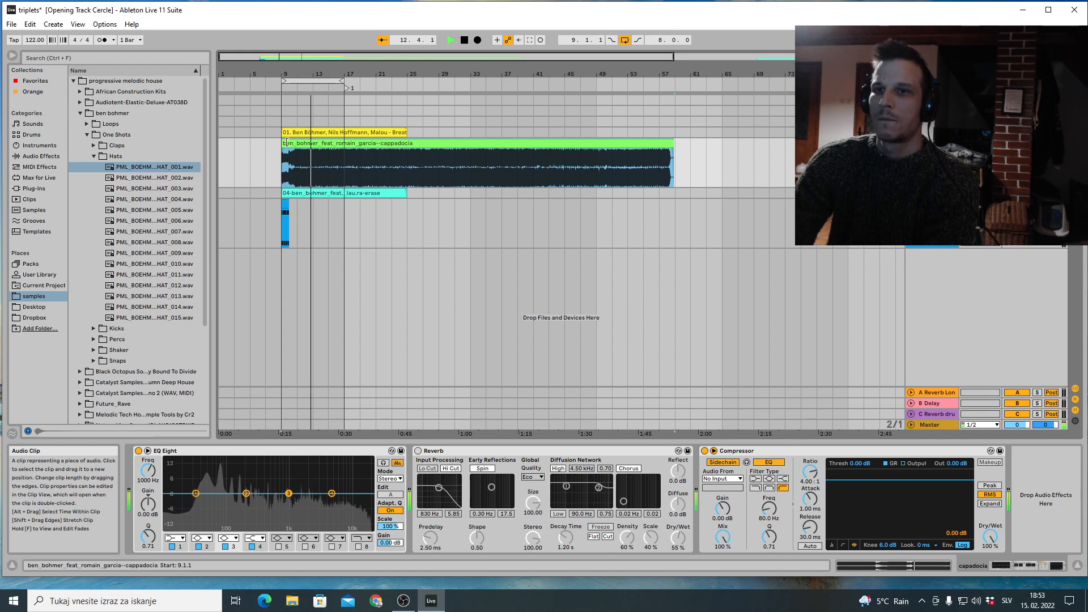
key("space")
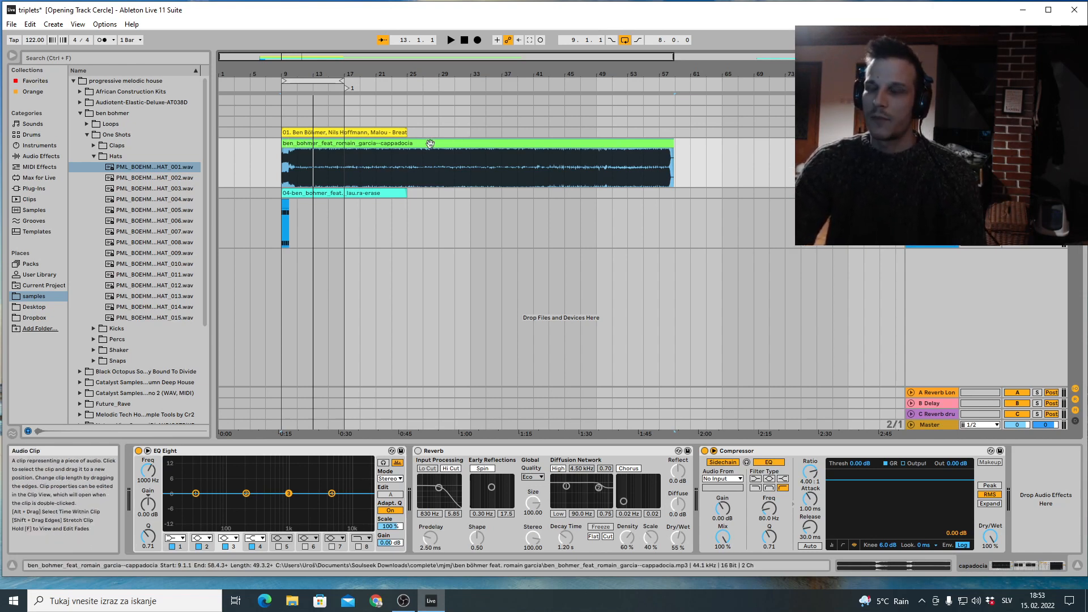
Unfold the erase track to show its clip's waveform, and fold the cappadocia track
left_click(932, 193)
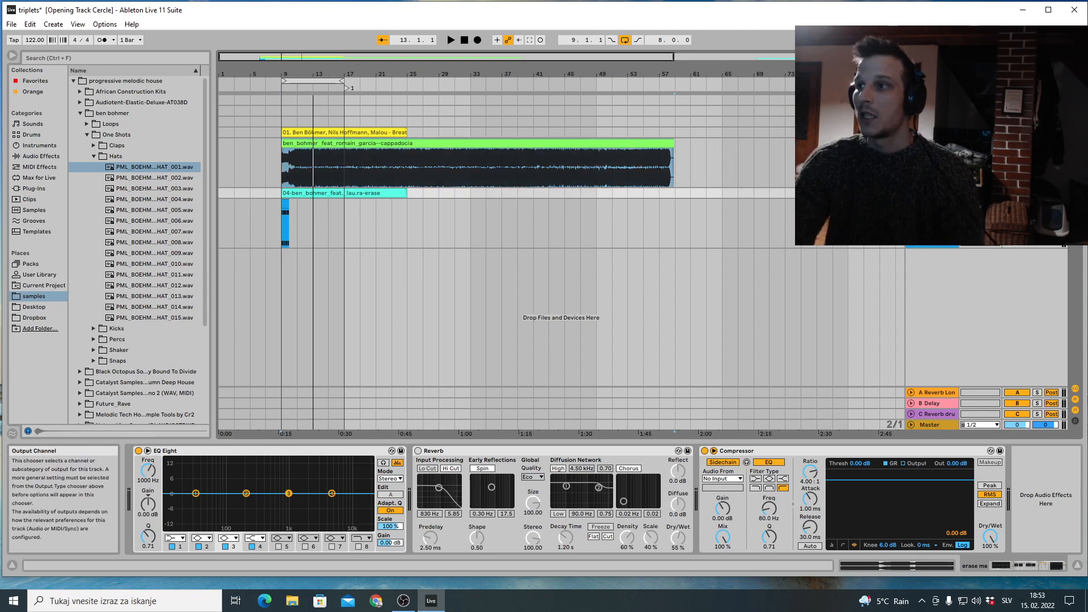
left_click(911, 194)
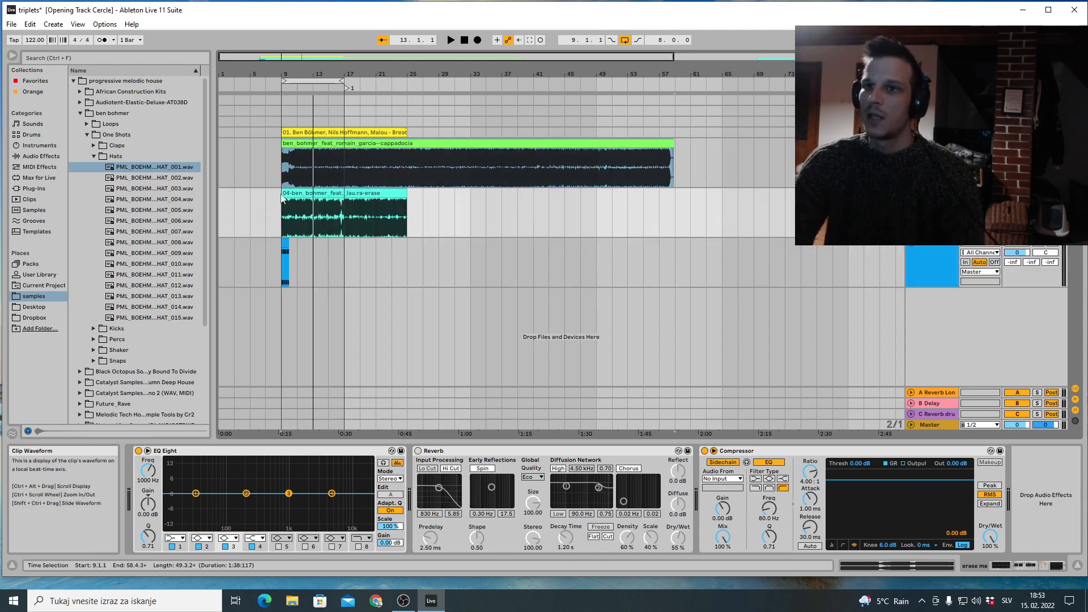
left_click(400, 193)
left_click(911, 143)
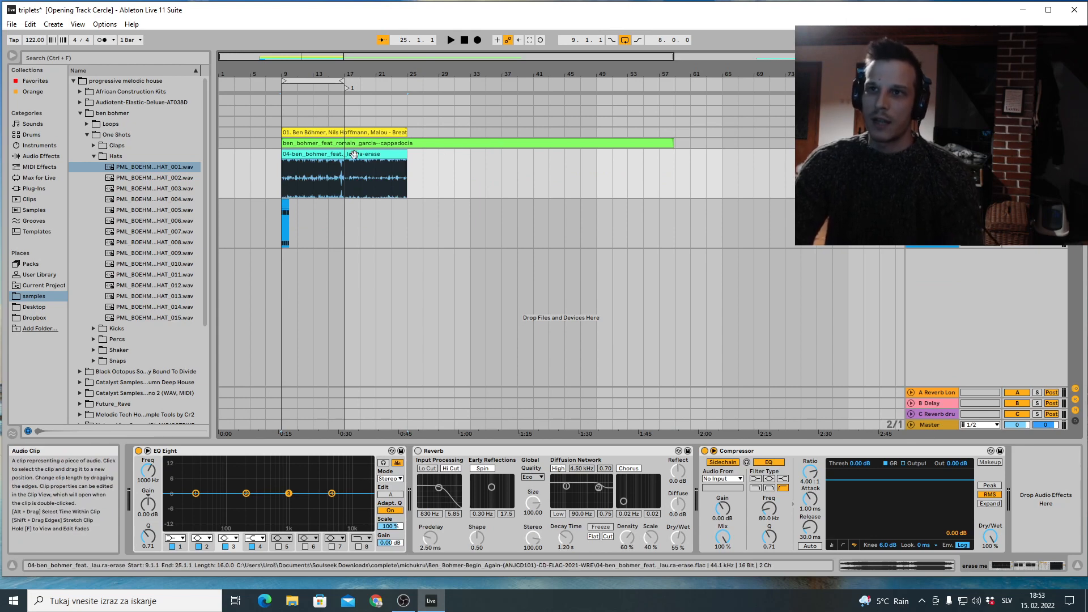
Extend the loop from 9.1.1 to 16 bars, covering the whole erase clip, and listen to it
key("space")
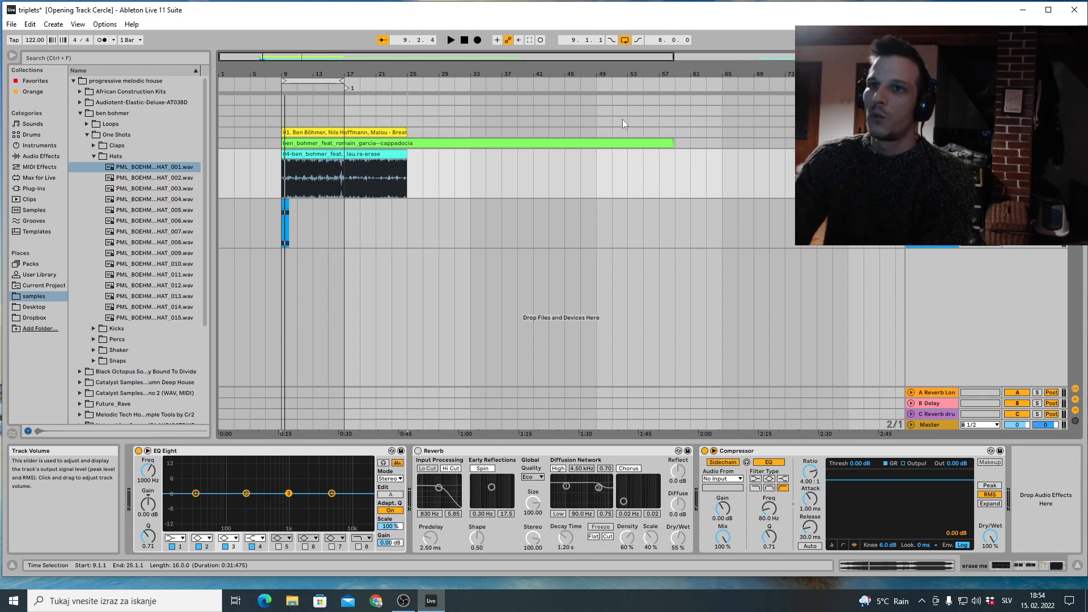
left_click_drag(344, 84, 410, 85)
left_click_drag(291, 74, 320, 112)
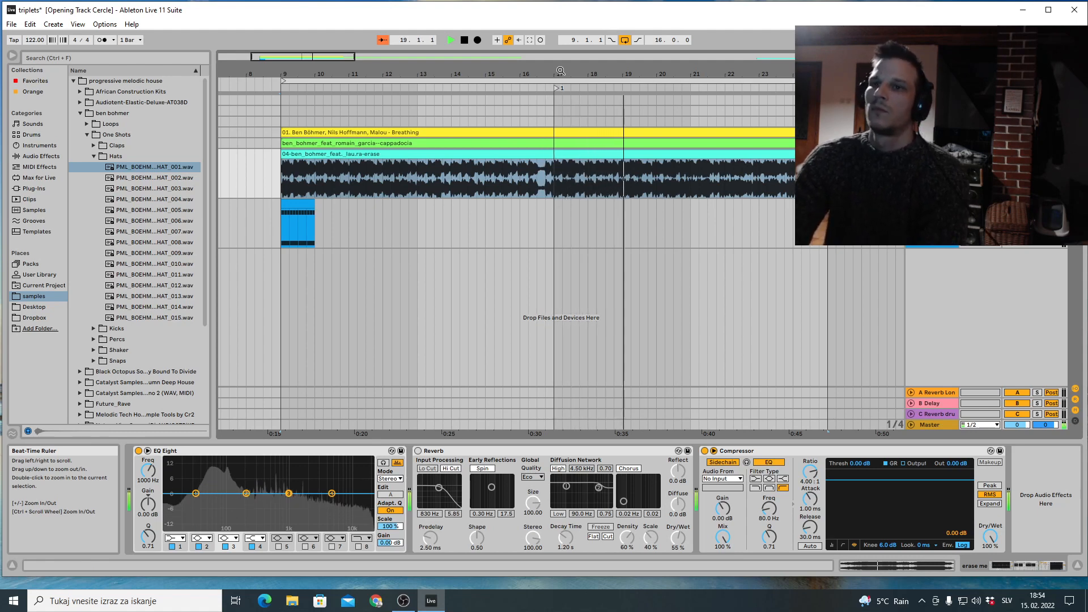
key("space")
Play the 808 Core Kit clip at bar 9 and open its notes to examine the hi-hat pattern
left_click(296, 204)
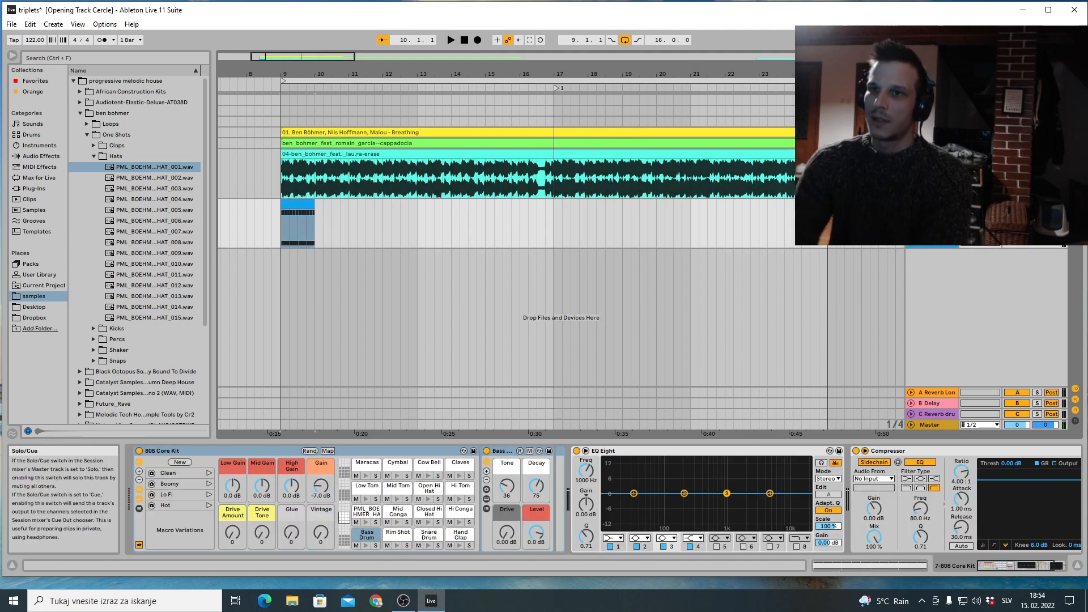
key("space")
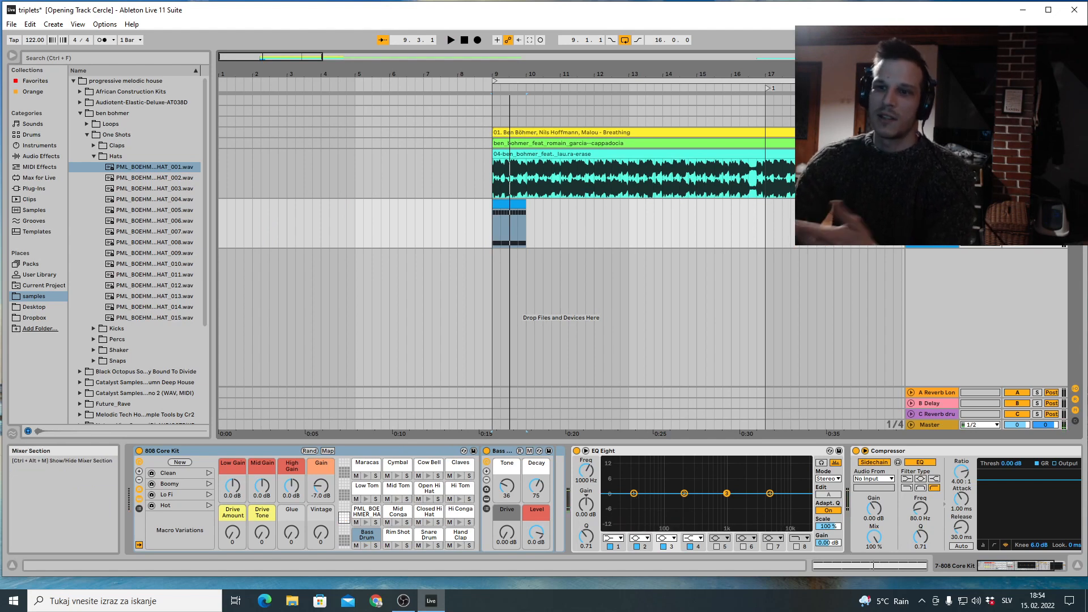
left_click(504, 203)
double_click(503, 202)
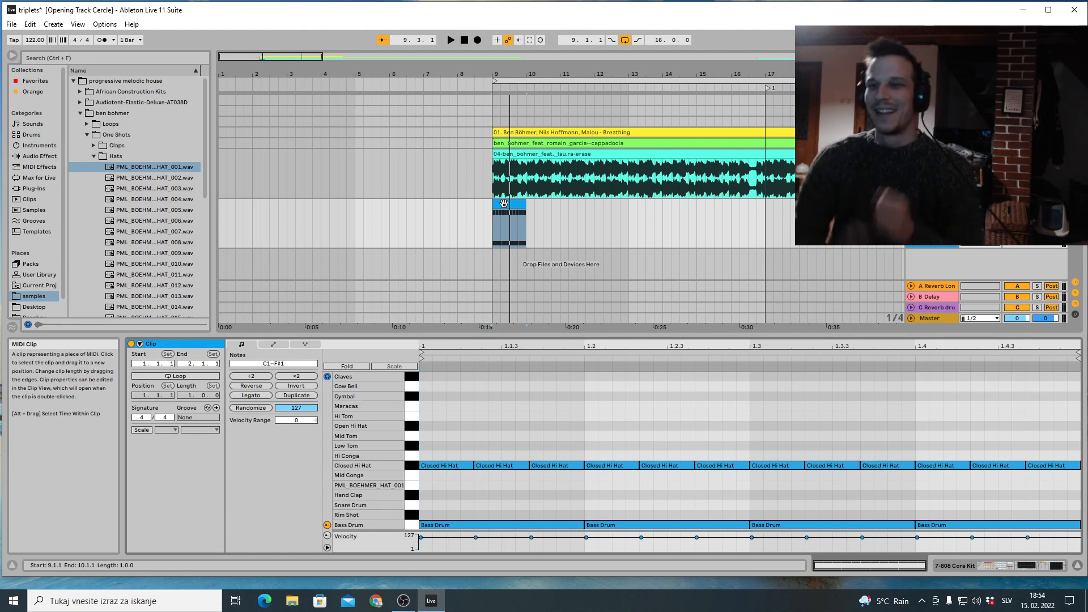
Hide the clip's note editor and fold the erase and 808 Core Kit tracks
left_click(1067, 566)
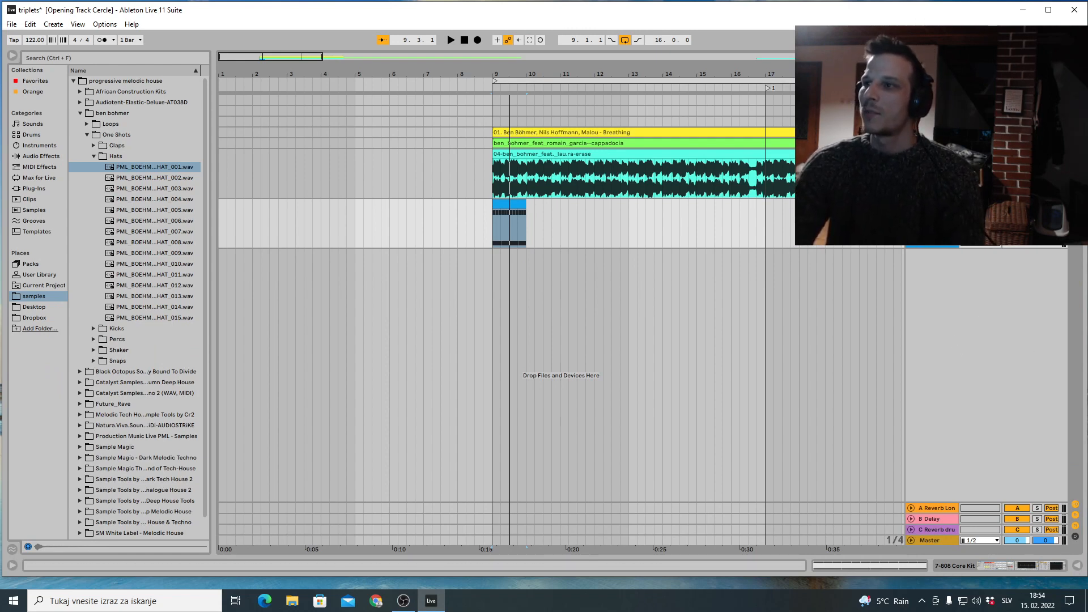
left_click(910, 154)
left_click(910, 164)
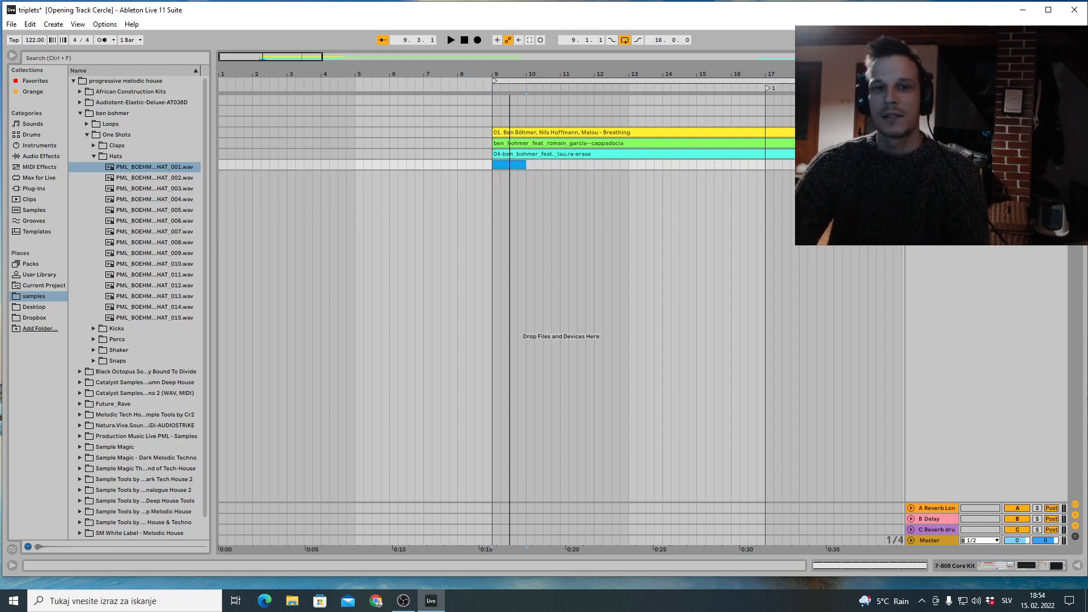